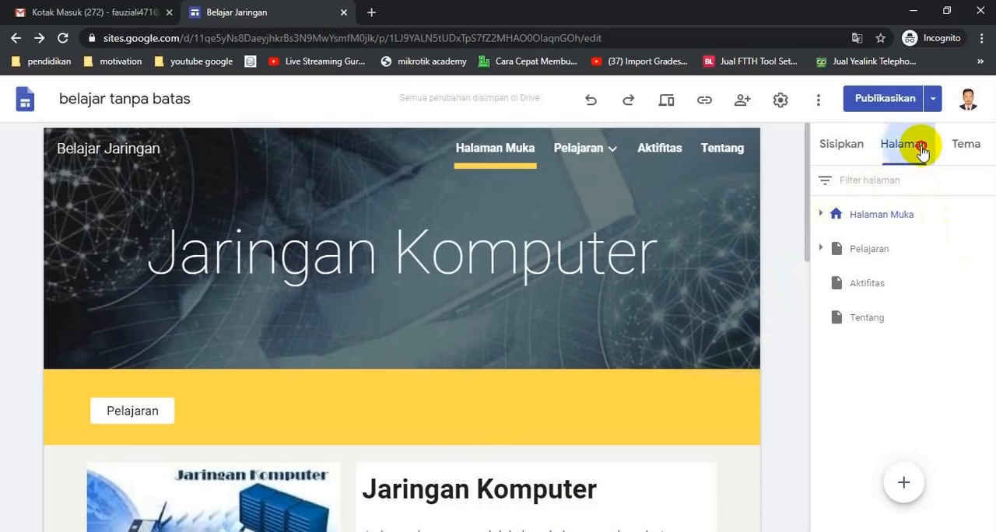
Add a new page named Download and move it between the Aktifitas and Tentang pages.
{"action": "left_click", "coordinate": [905, 484]}
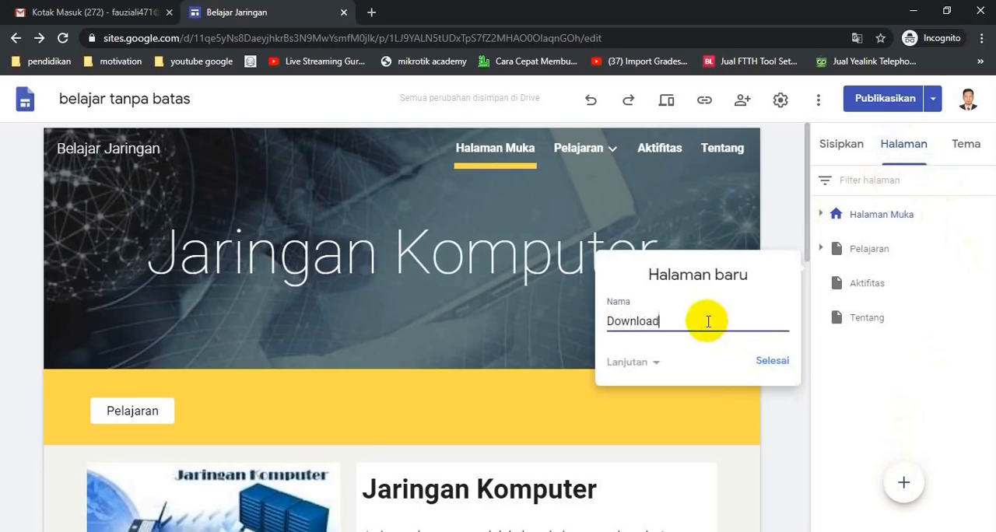
{"action": "type", "text": "Download"}
{"action": "left_click", "coordinate": [768, 360]}
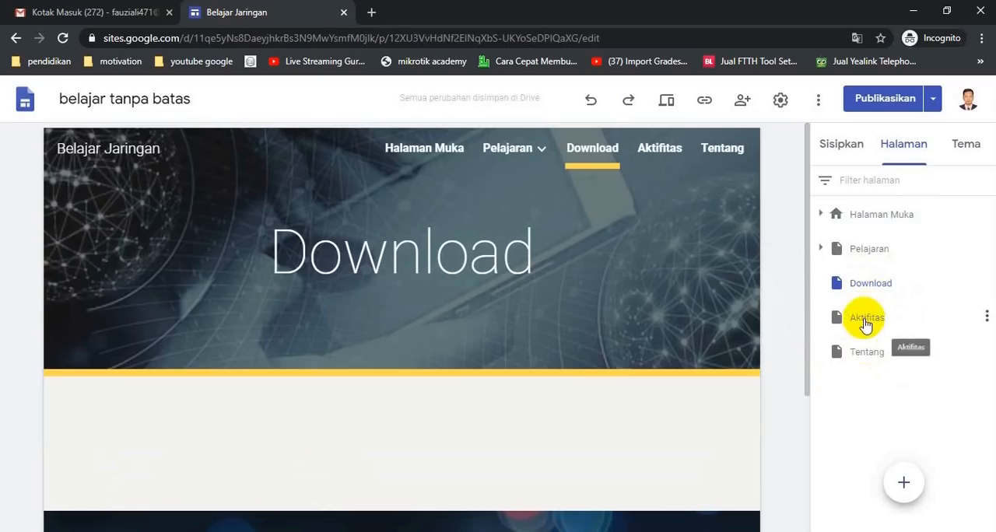
{"action": "left_click_drag", "start_coordinate": [862, 274], "coordinate": [867, 340]}
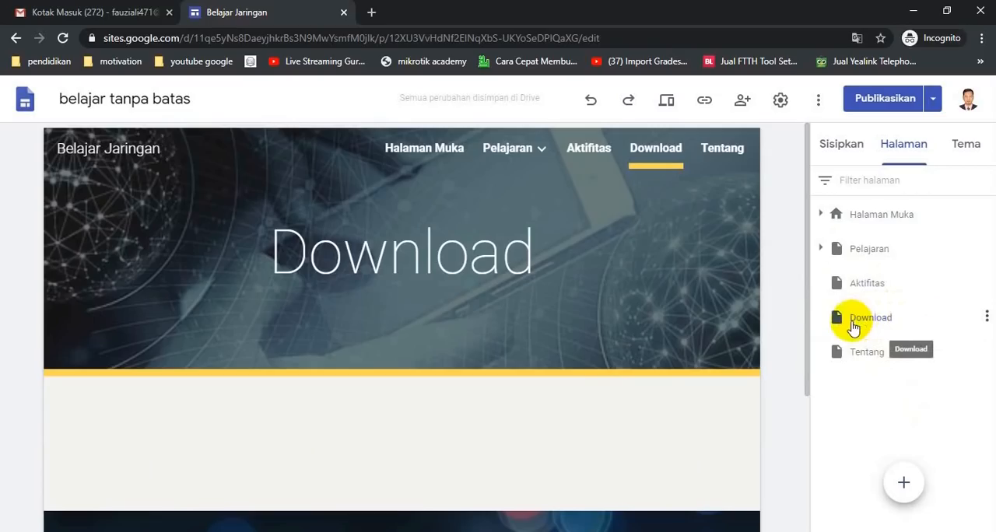
Nest the Download page under Pelajaran as a subpage and check the site's navigation.
{"action": "left_click", "coordinate": [819, 249]}
{"action": "left_click", "coordinate": [870, 389]}
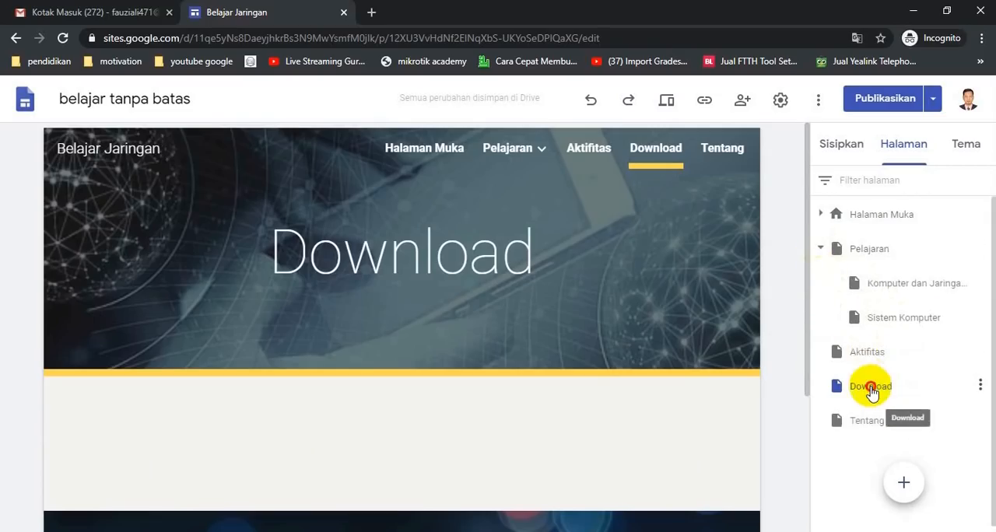
{"action": "left_click_drag", "start_coordinate": [870, 391], "coordinate": [874, 254]}
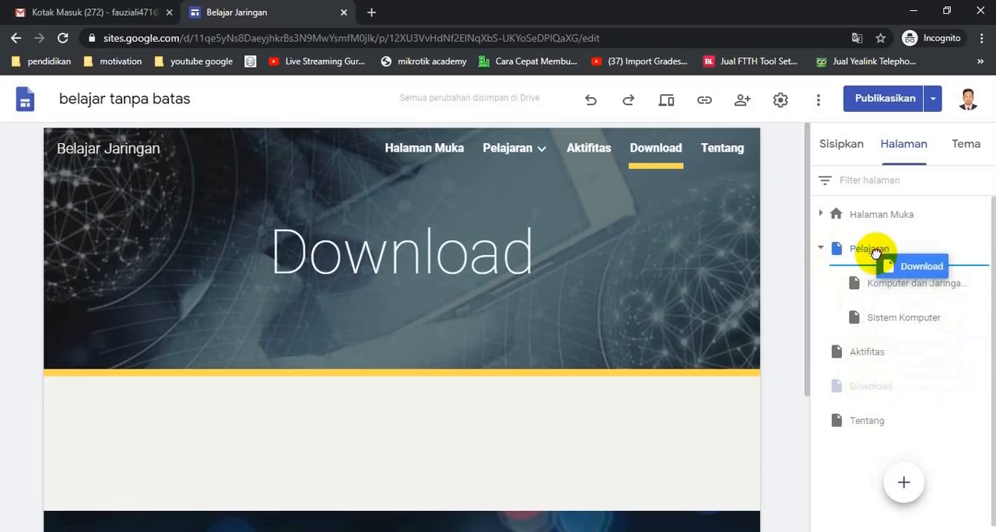
{"action": "left_click_drag", "start_coordinate": [875, 254], "coordinate": [872, 254]}
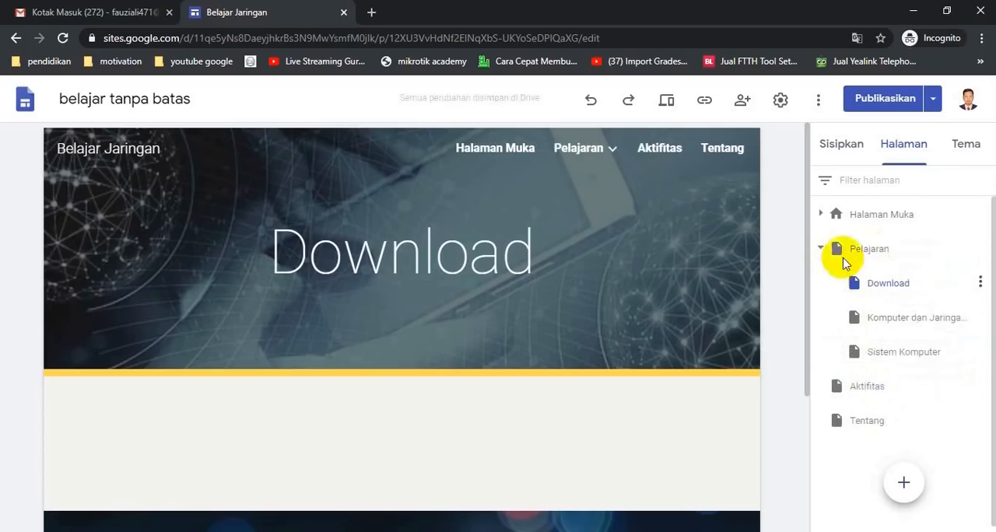
{"action": "left_click", "coordinate": [613, 151]}
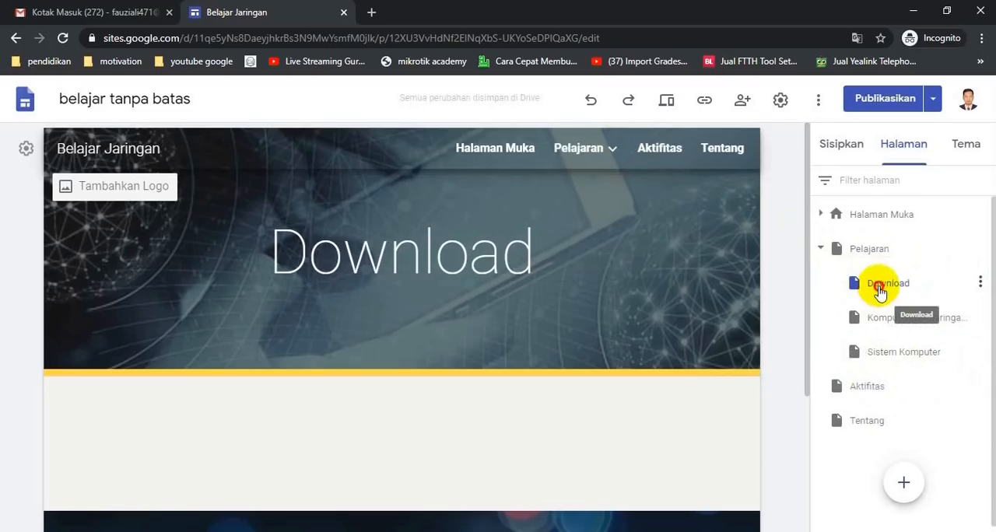
Move the Download page back to the top level between Aktifitas and Tentang.
{"action": "left_click_drag", "start_coordinate": [879, 289], "coordinate": [847, 407]}
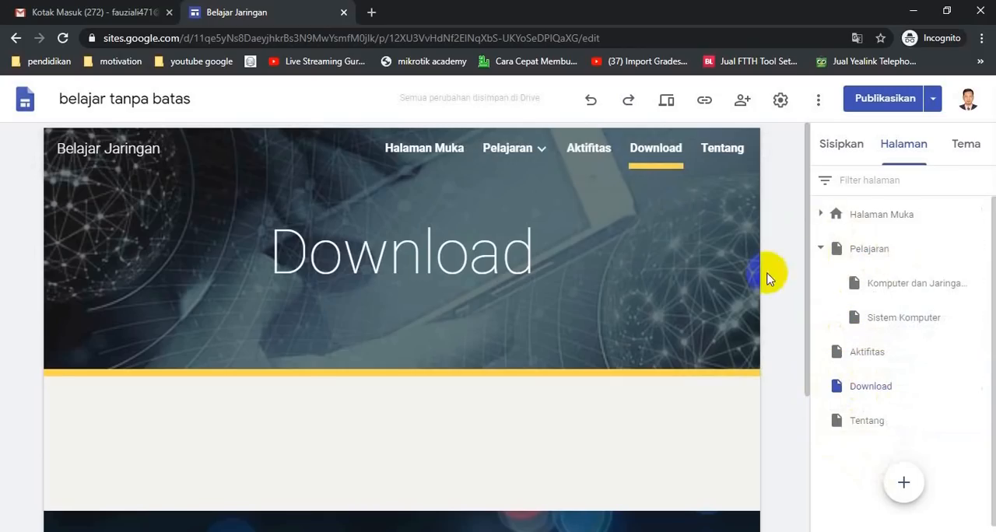
{"action": "left_click", "coordinate": [654, 162]}
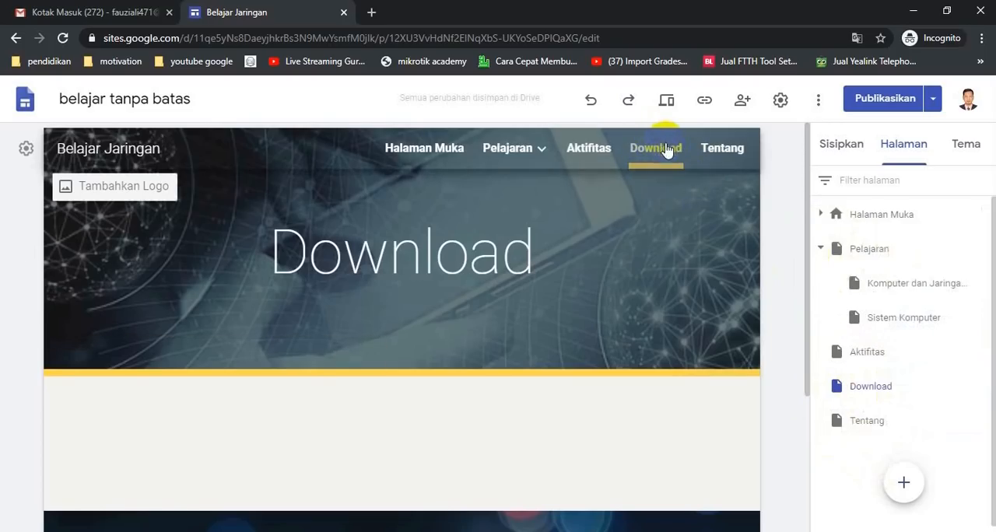
Insert the layout with one image beside a heading and text into the Download page's empty section.
{"action": "scroll", "coordinate": [700, 375], "scroll_direction": "down", "scroll_amount": 1}
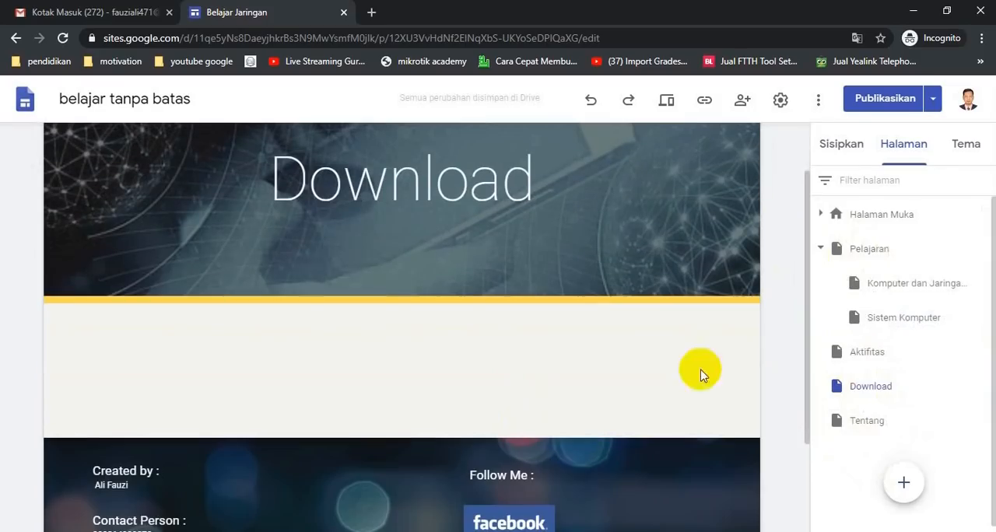
{"action": "left_click", "coordinate": [841, 143]}
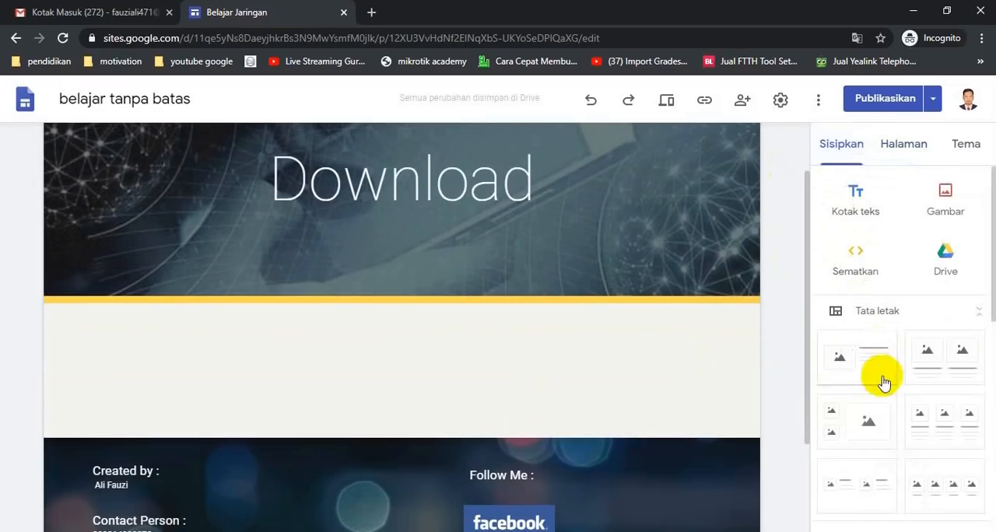
{"action": "left_click_drag", "start_coordinate": [869, 372], "coordinate": [336, 369]}
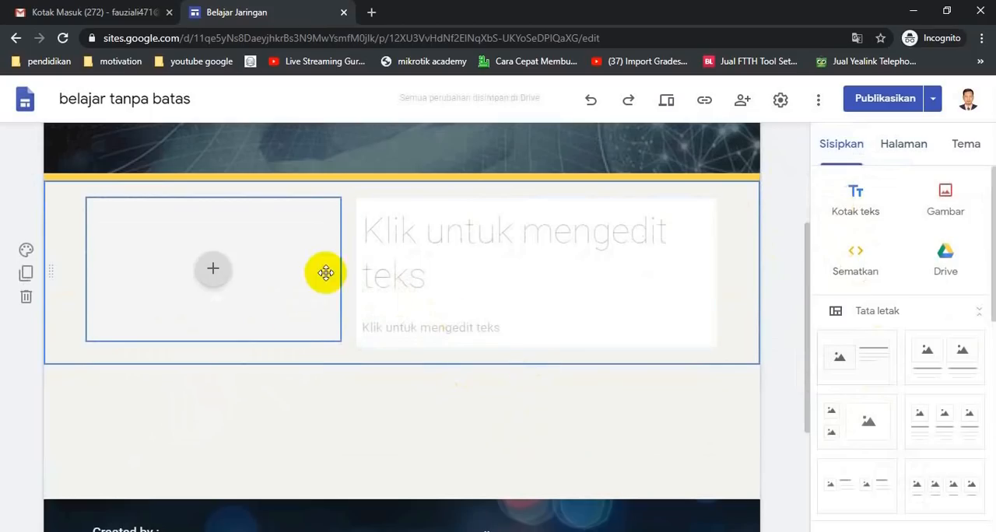
Upload the image "download 2" from the Downloads folder into the layout's image placeholder.
{"action": "left_click", "coordinate": [215, 273]}
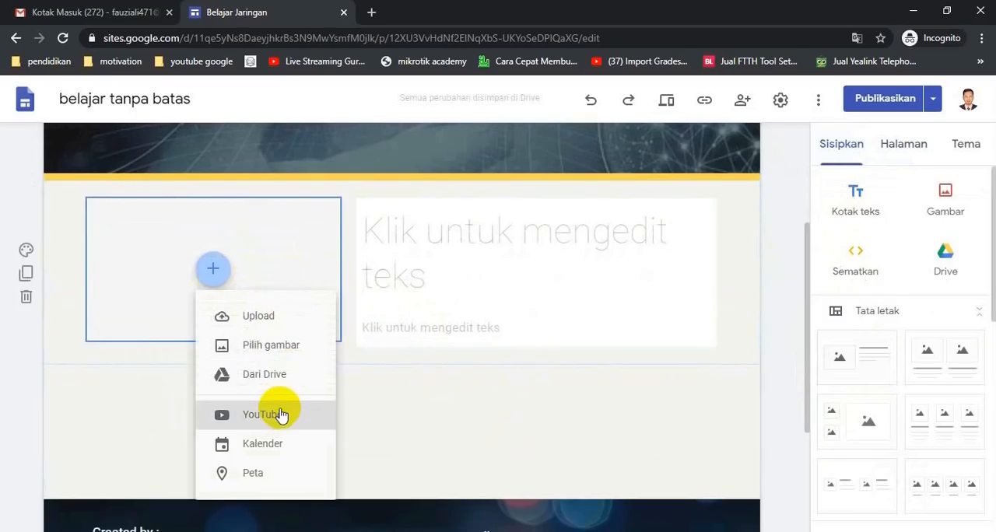
{"action": "left_click", "coordinate": [298, 319]}
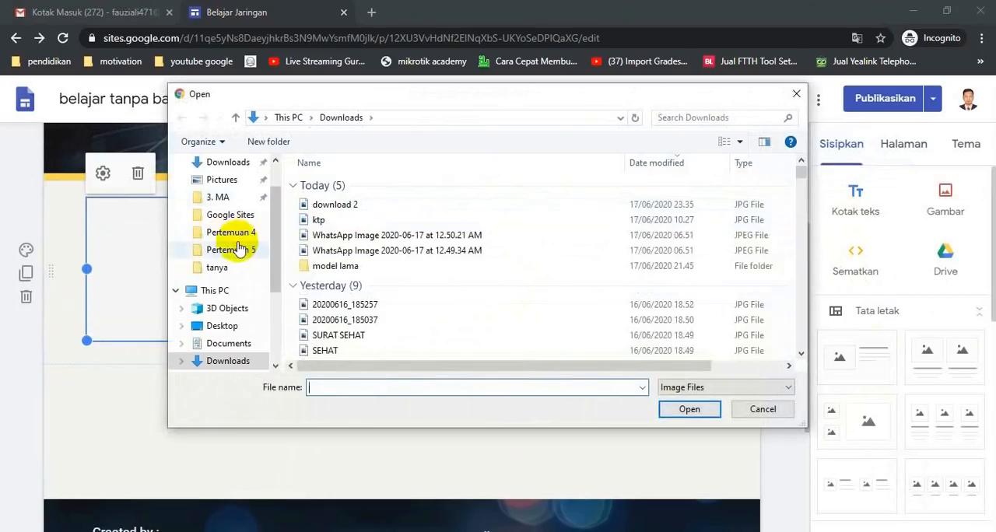
{"action": "scroll", "coordinate": [249, 247], "scroll_direction": "up", "scroll_amount": 1}
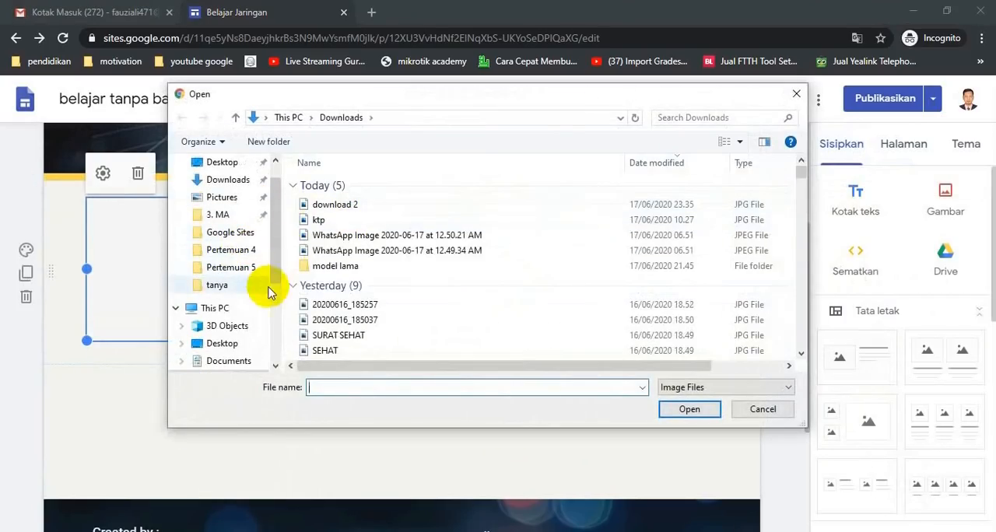
{"action": "double_click", "coordinate": [366, 203]}
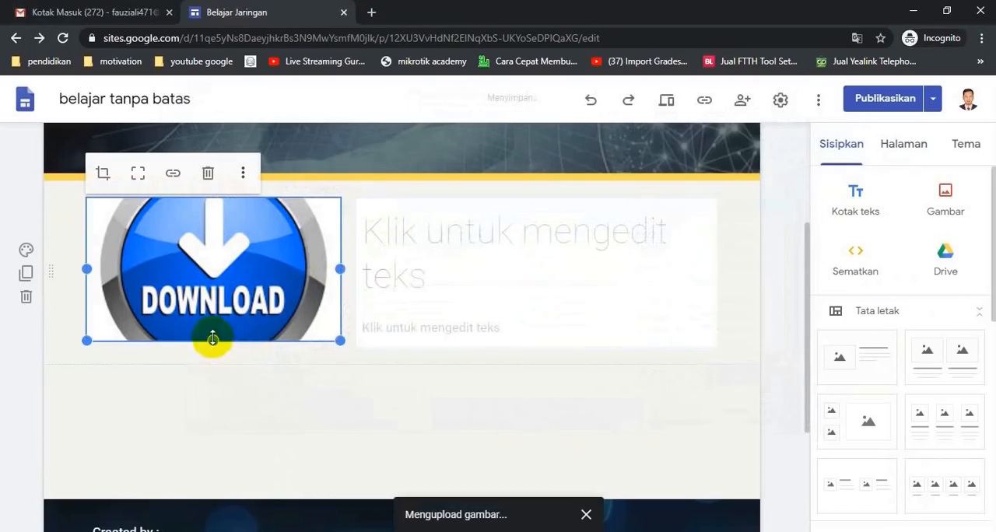
Resize the download image frame taller and narrower so that it fits the whole round button.
{"action": "left_click_drag", "start_coordinate": [213, 340], "coordinate": [208, 366]}
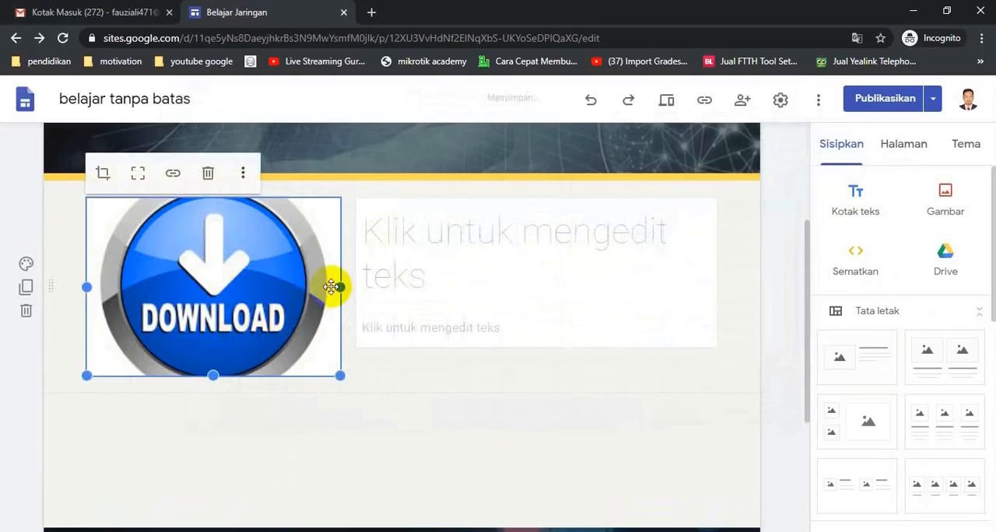
{"action": "left_click_drag", "start_coordinate": [338, 287], "coordinate": [286, 289]}
{"action": "left_click", "coordinate": [337, 346]}
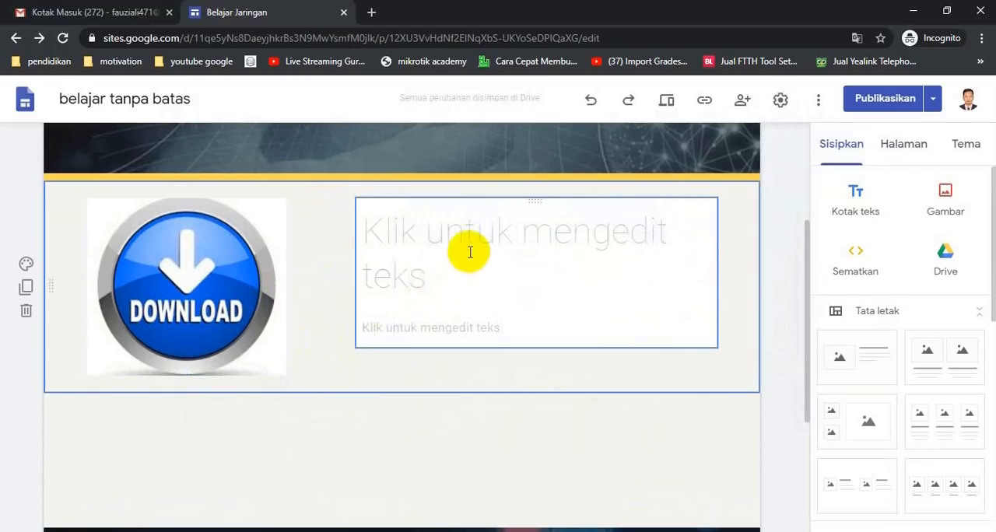
Enter "AREA DOWNLOAD" as the heading beside the download image.
{"action": "left_click", "coordinate": [574, 254]}
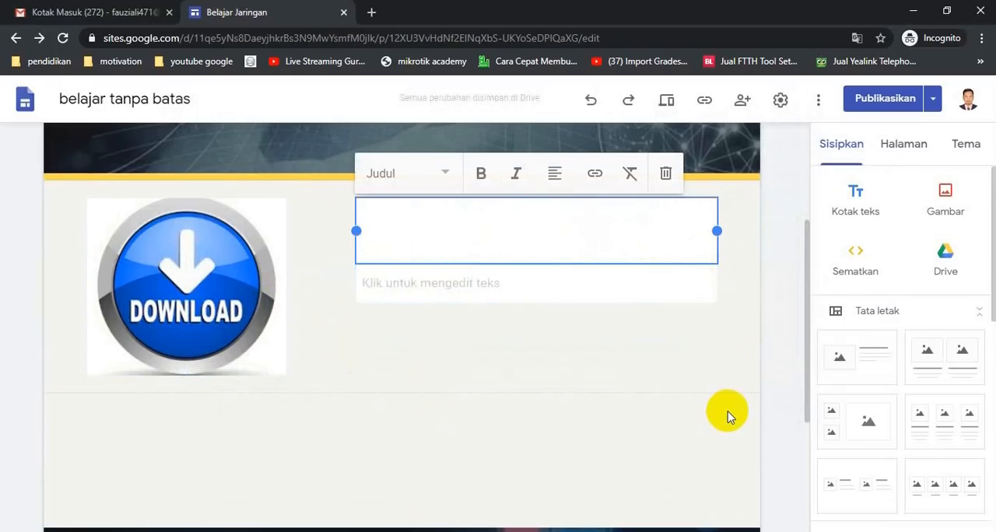
{"action": "type", "text": "AREA"}
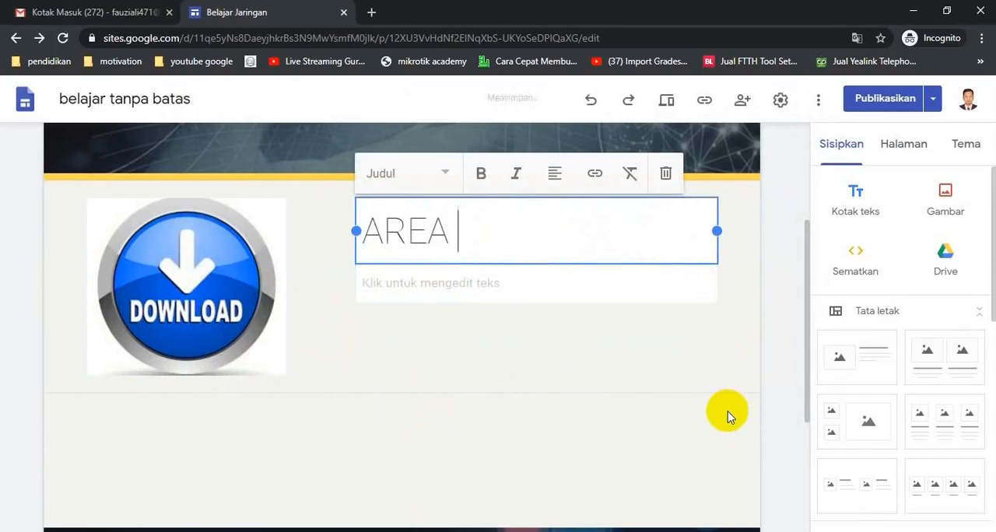
{"action": "type", "text": " DOWNLOA"}
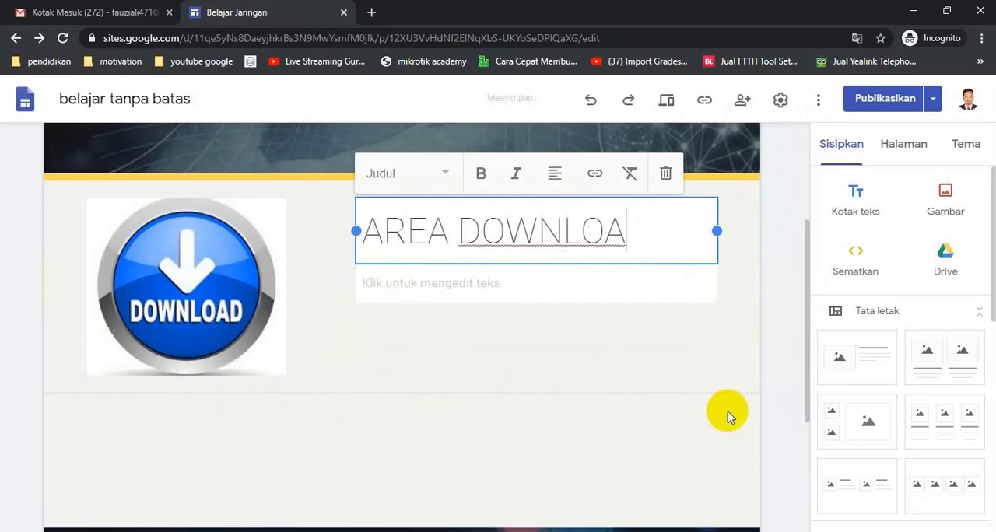
{"action": "type", "text": "D"}
Copy the Materi Pelajaran and Software list from Notepad++ into the text box under the AREA DOWNLOAD heading.
{"action": "scroll", "coordinate": [728, 412], "scroll_direction": "up", "scroll_amount": 2}
{"action": "left_click", "coordinate": [424, 407]}
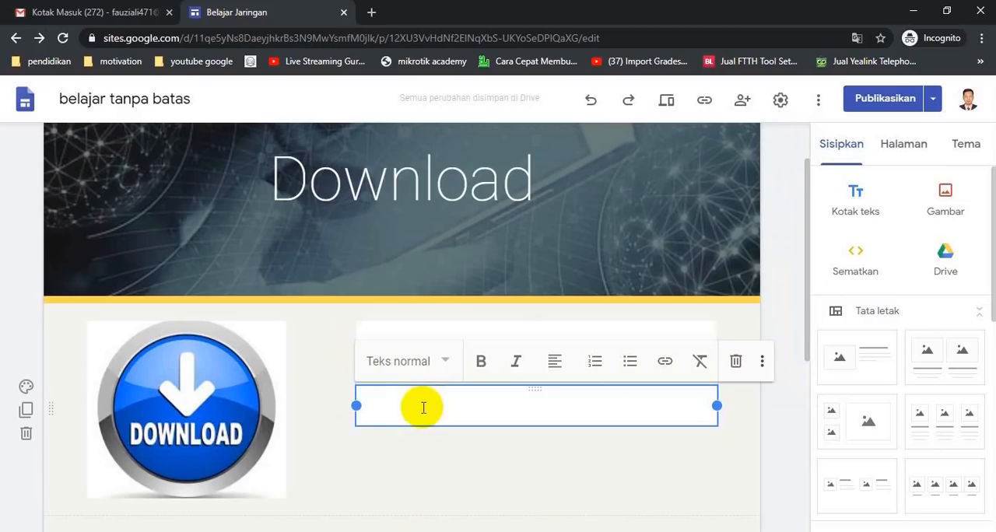
{"action": "key", "text": "alt+Tab"}
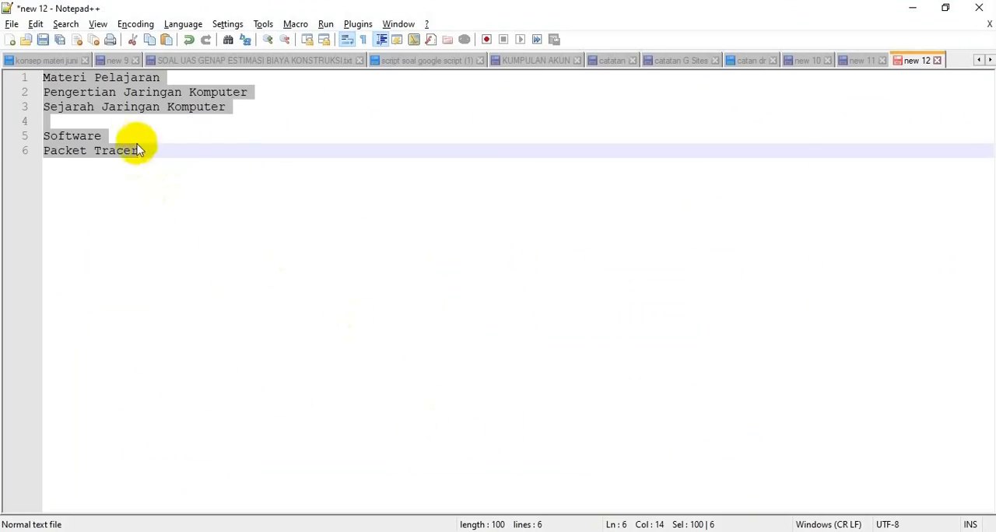
{"action": "key", "text": "alt+Tab"}
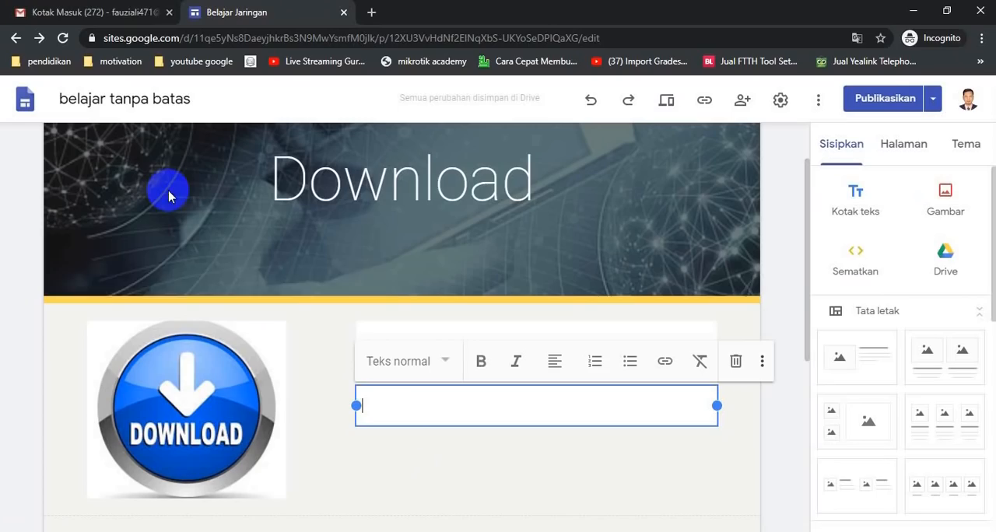
{"action": "type", "text": "Materi Pelajaran Pengertian Jaringan Komputer Sejarah Jaringan Komputer  Software Packet Tracer"}
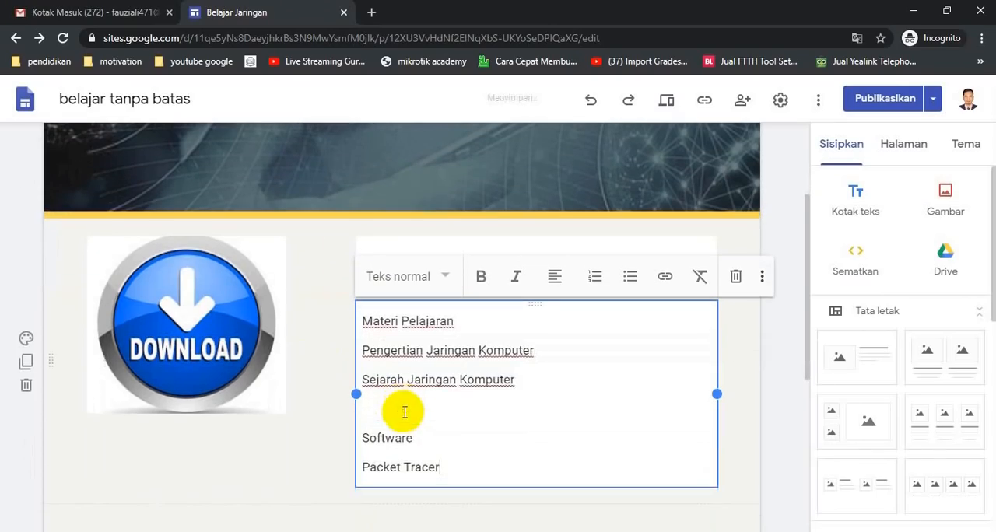
Apply the Subjudul style and bold to the Materi Pelajaran line.
{"action": "left_click", "coordinate": [425, 418]}
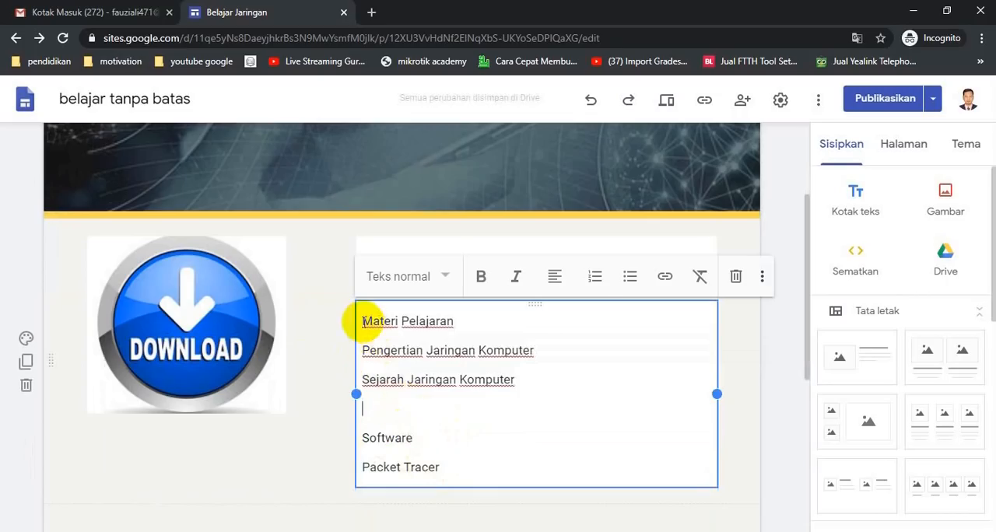
{"action": "left_click_drag", "start_coordinate": [360, 320], "coordinate": [453, 318]}
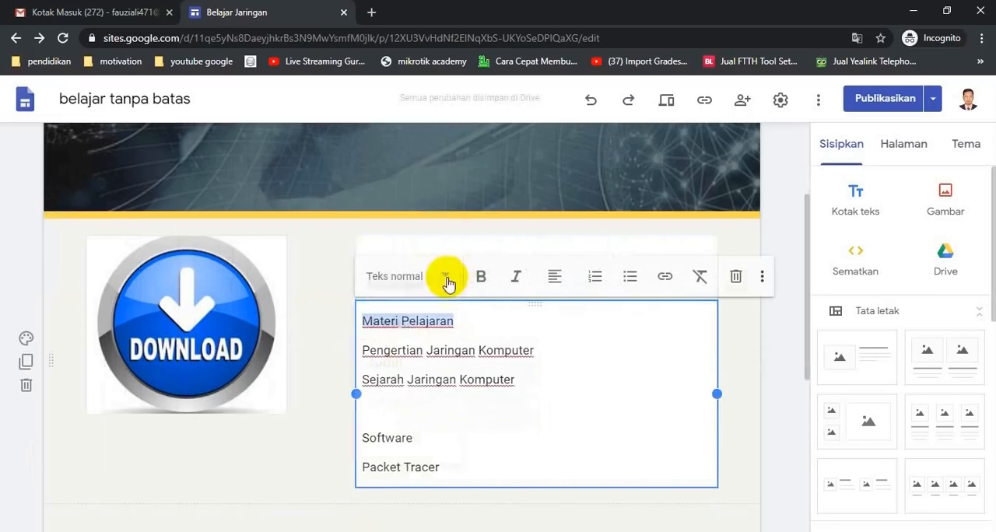
{"action": "left_click", "coordinate": [448, 282]}
{"action": "left_click", "coordinate": [402, 399]}
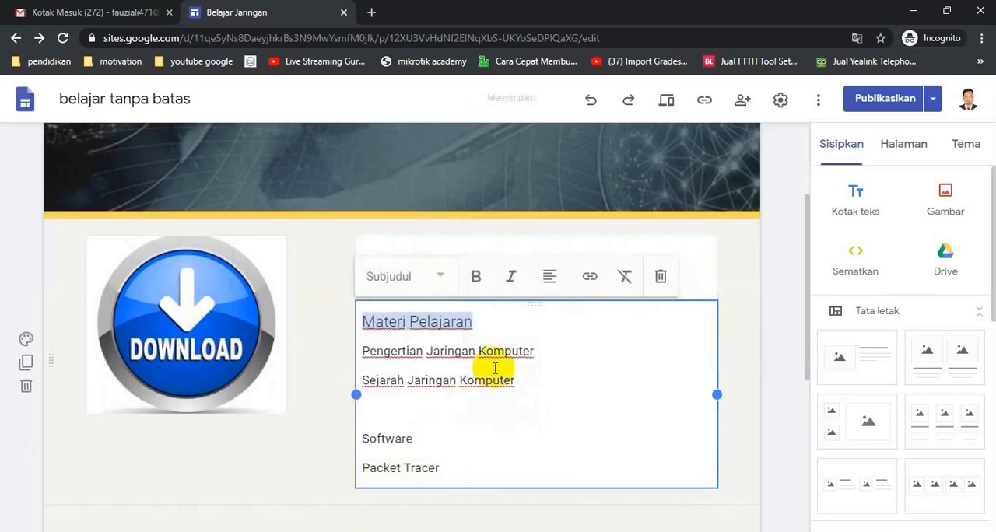
{"action": "key", "text": "ctrl+b"}
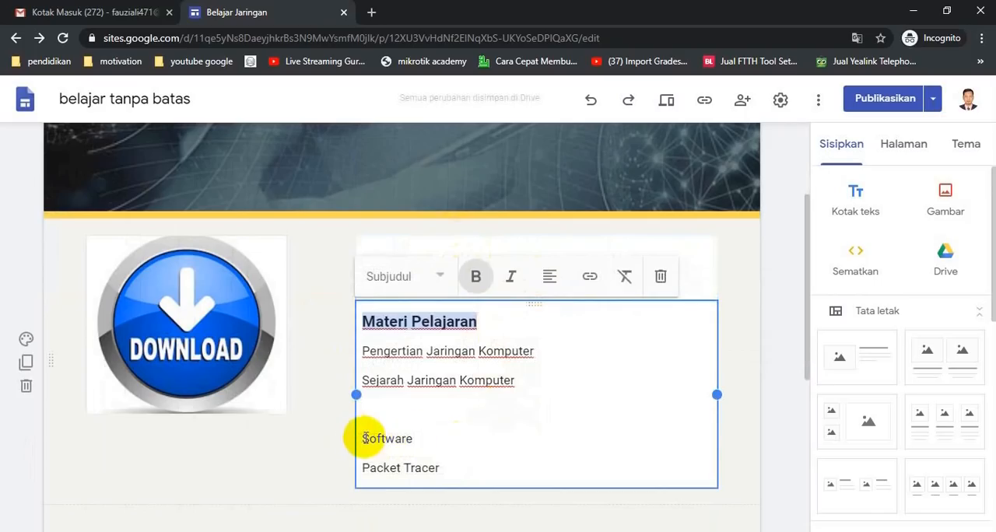
Apply bold and the Subjudul style to the Software line.
{"action": "left_click_drag", "start_coordinate": [364, 438], "coordinate": [443, 436]}
{"action": "left_click", "coordinate": [481, 277]}
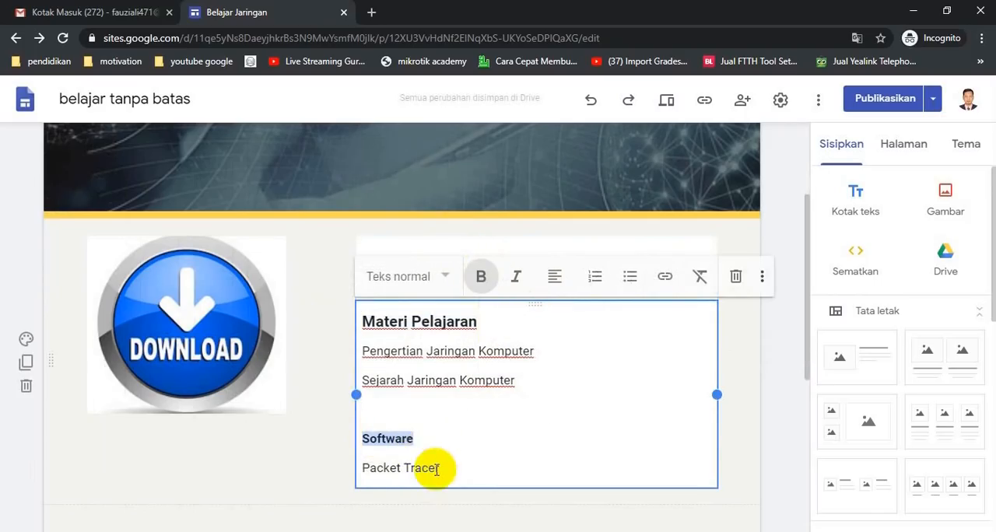
{"action": "left_click", "coordinate": [444, 278]}
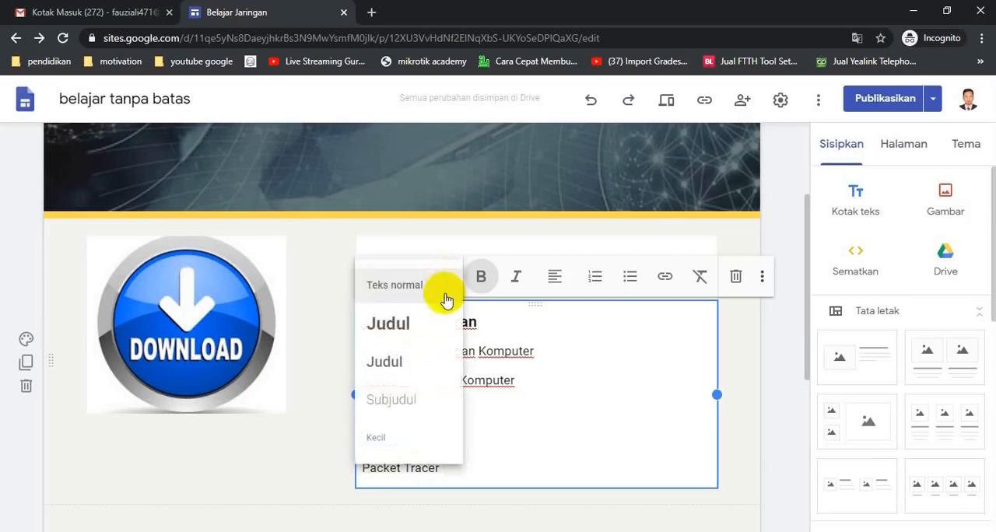
{"action": "left_click", "coordinate": [409, 399]}
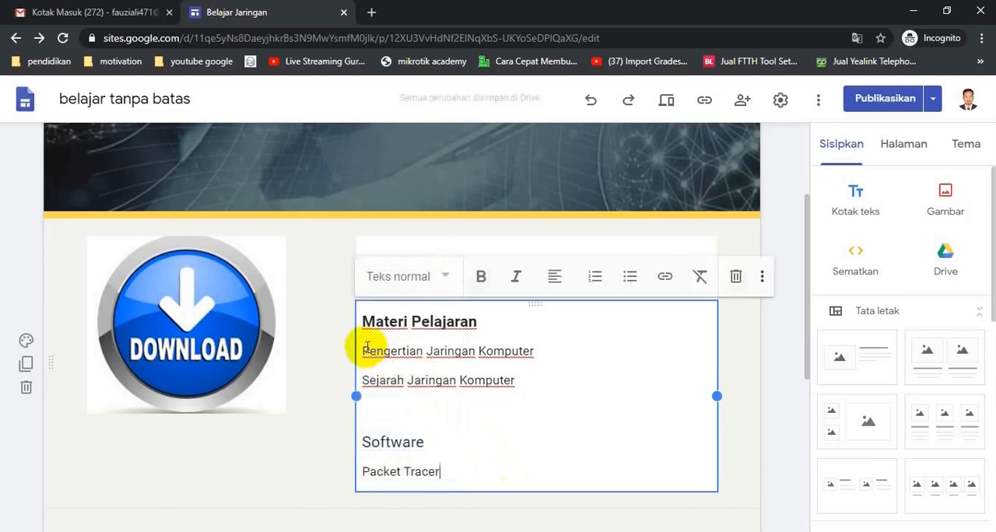
Format the Pengertian Jaringan Komputer and Sejarah Jaringan Komputer lines as a bulleted list.
{"action": "left_click_drag", "start_coordinate": [364, 352], "coordinate": [517, 374]}
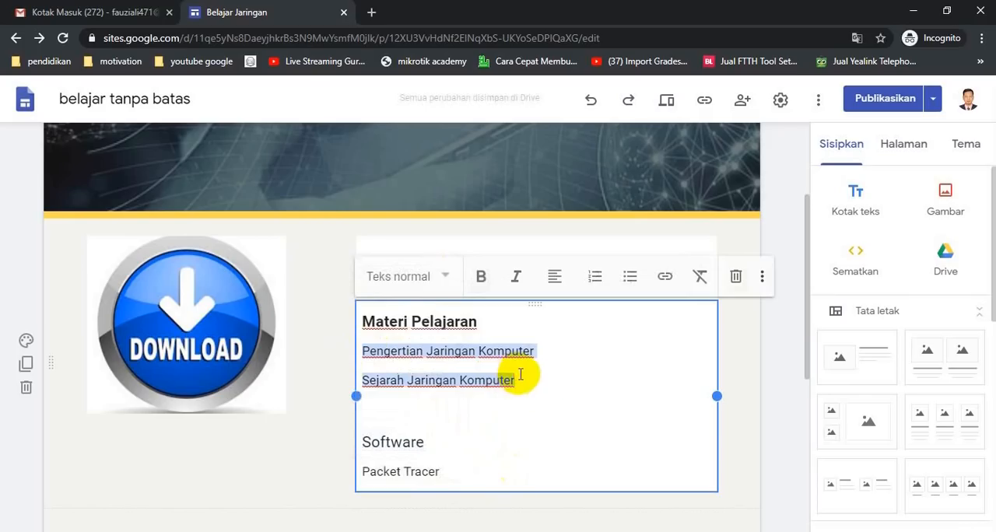
{"action": "left_click", "coordinate": [629, 278]}
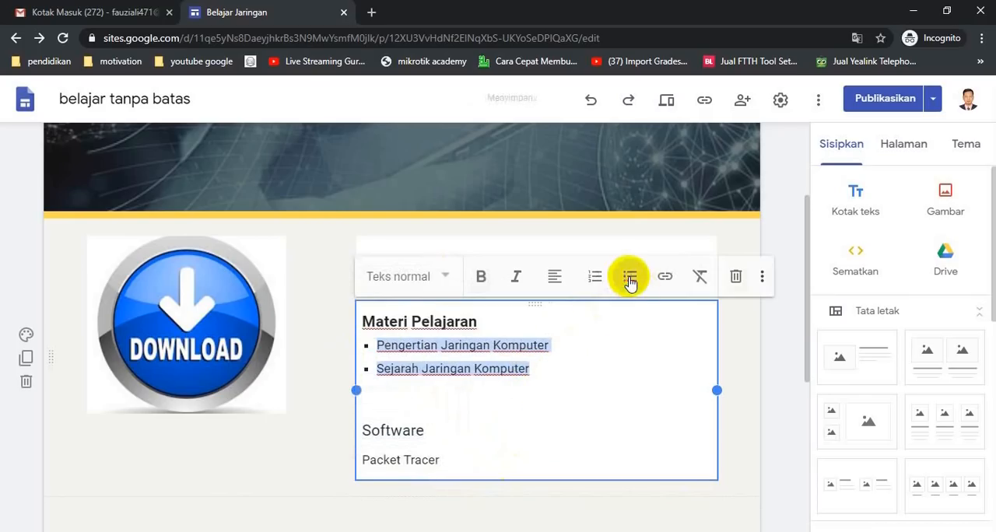
{"action": "left_click", "coordinate": [460, 426]}
{"action": "left_click", "coordinate": [363, 462]}
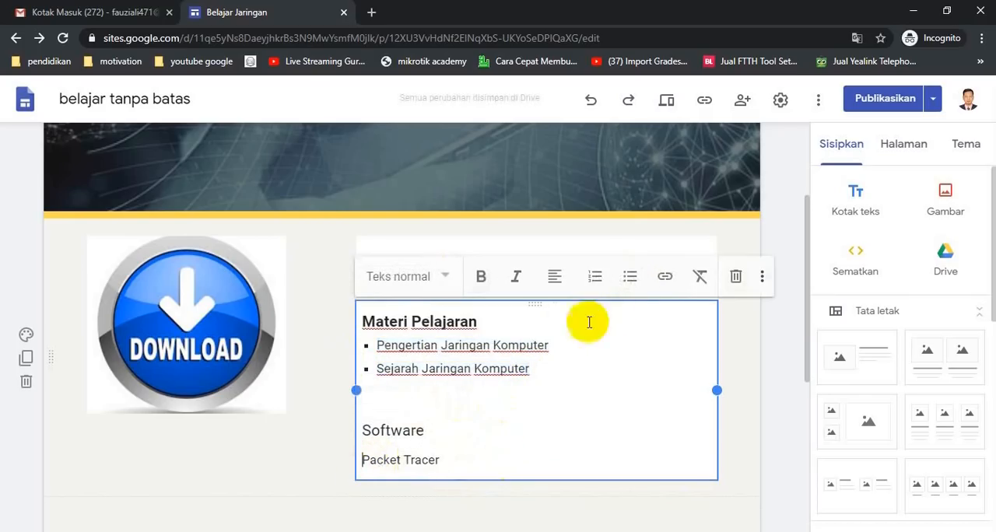
Format the Packet Tracer line as a bulleted item and make the Software subheading bold.
{"action": "left_click", "coordinate": [628, 280]}
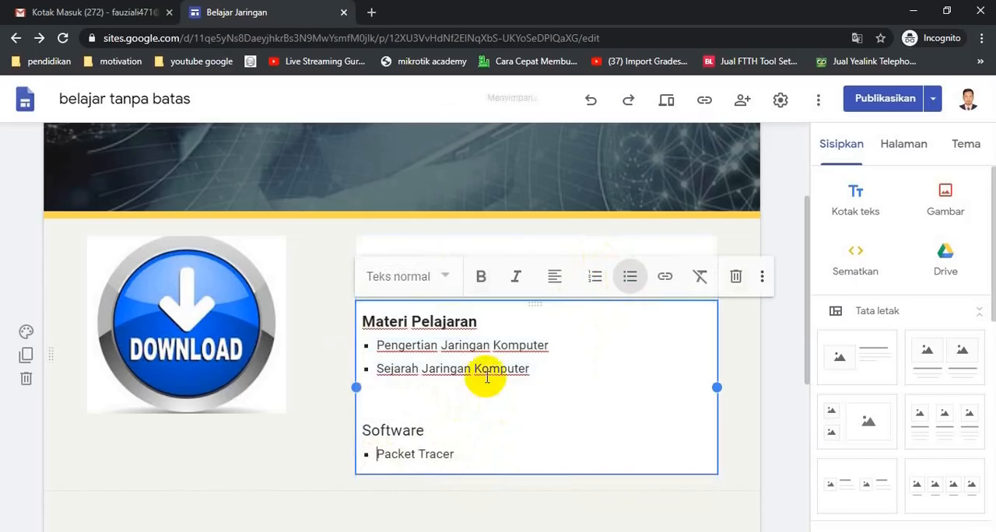
{"action": "left_click_drag", "start_coordinate": [363, 426], "coordinate": [443, 423]}
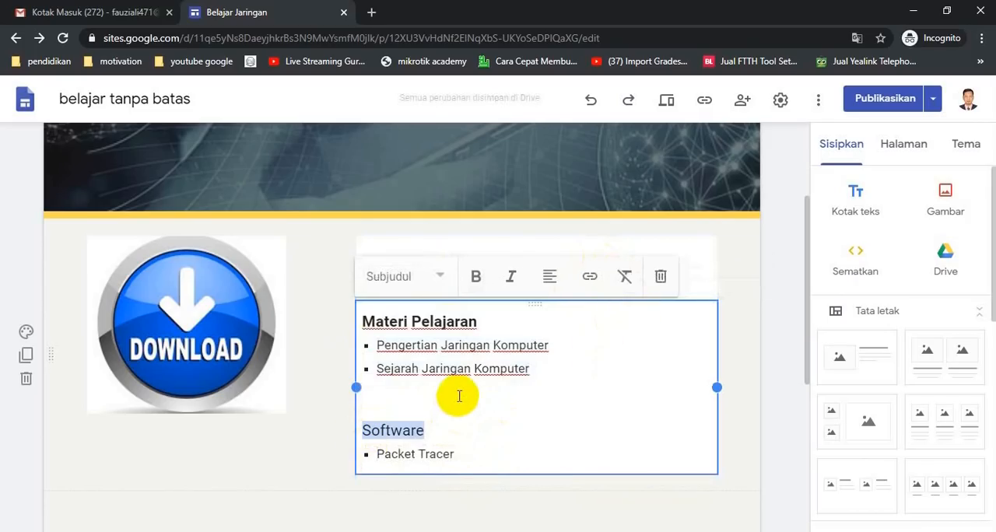
{"action": "key", "text": "ctrl+b"}
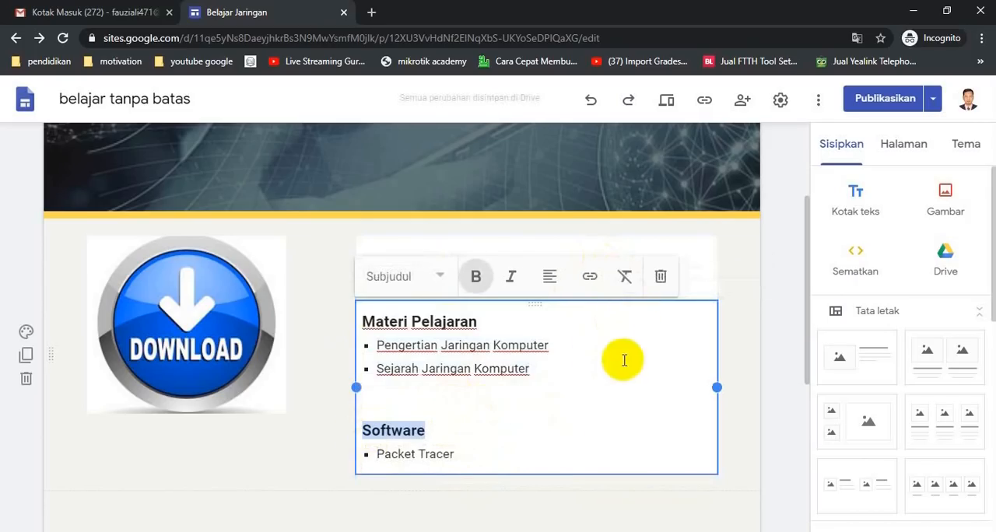
{"action": "left_click", "coordinate": [731, 264]}
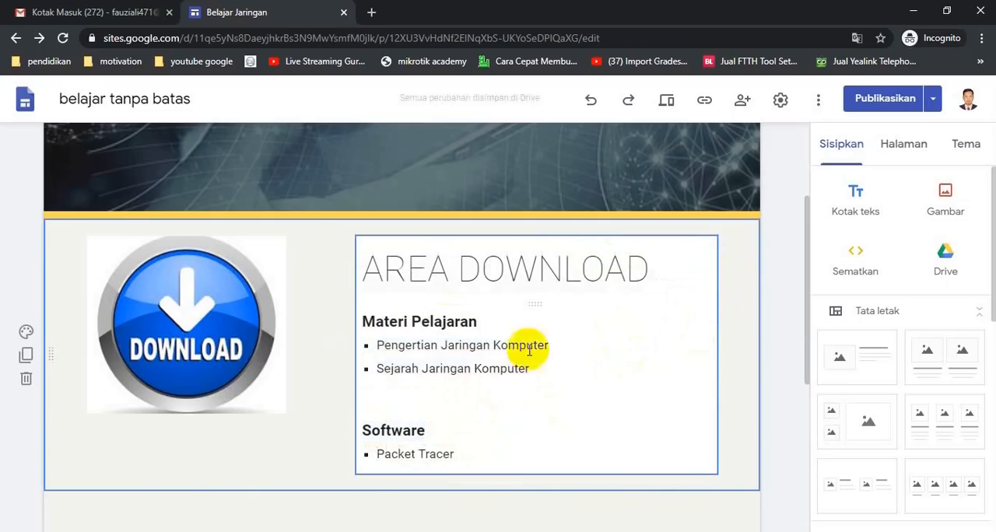
Remove the blank line between Sejarah Jaringan Komputer and the Software subheading.
{"action": "left_click", "coordinate": [440, 401]}
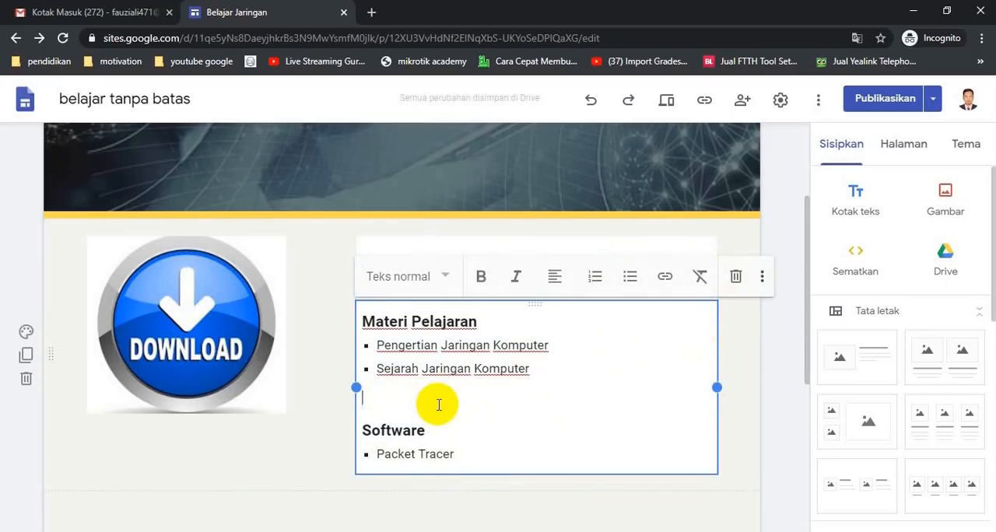
{"action": "key", "text": "BackSpace"}
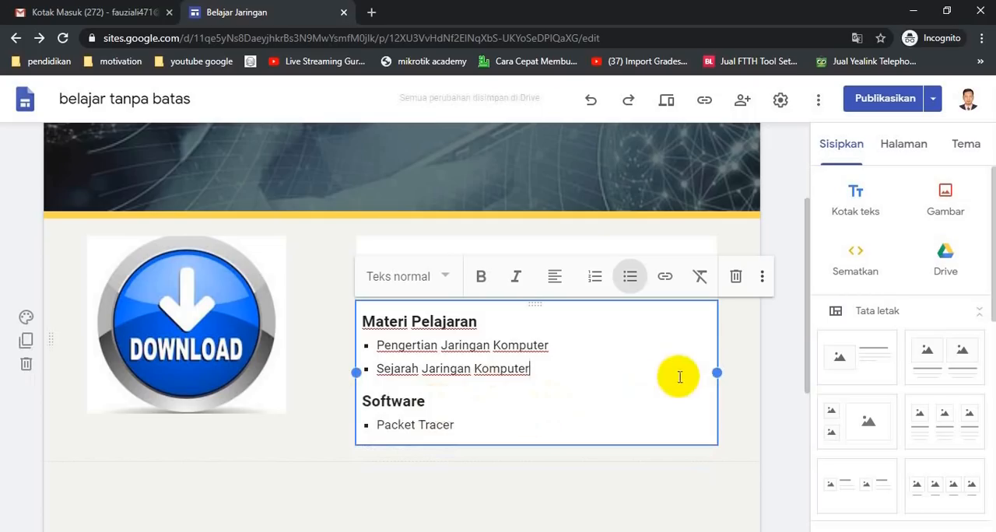
{"action": "left_click", "coordinate": [751, 348]}
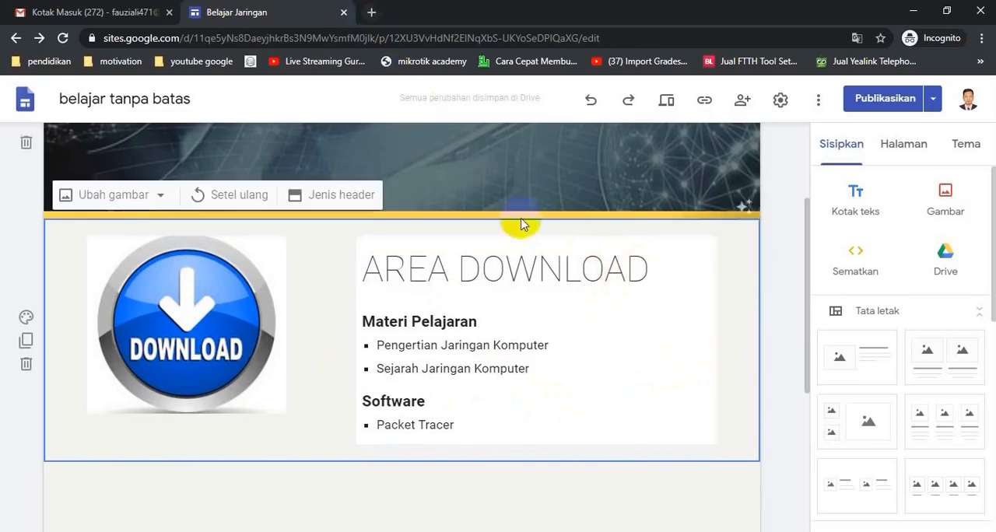
Switch to Google Drive in a new browser tab and open the website pembelajaran folder.
{"action": "left_click", "coordinate": [371, 13]}
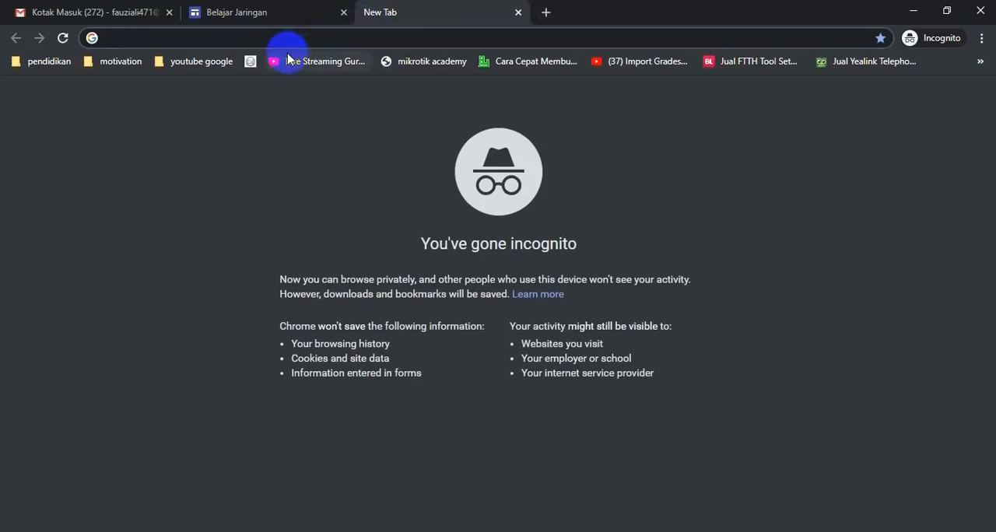
{"action": "type", "text": "d"}
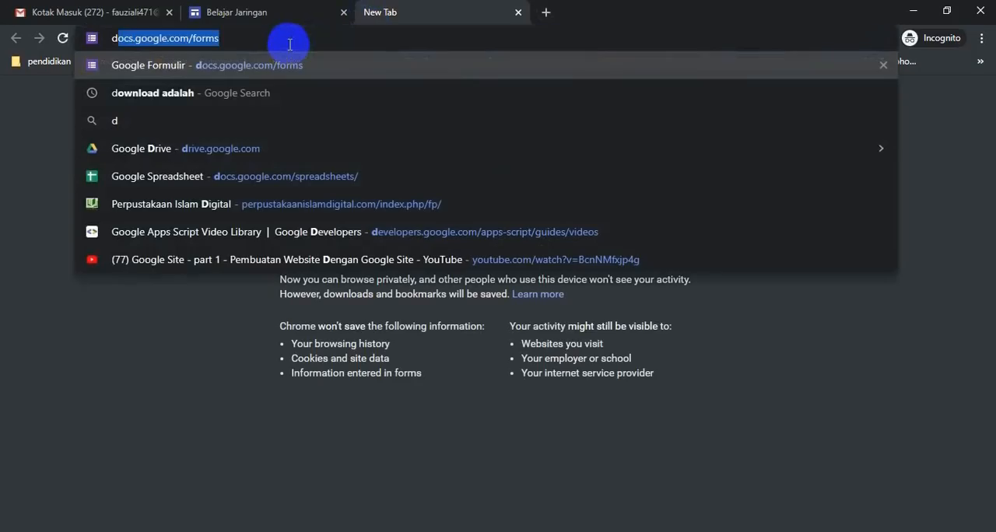
{"action": "type", "text": "rive"}
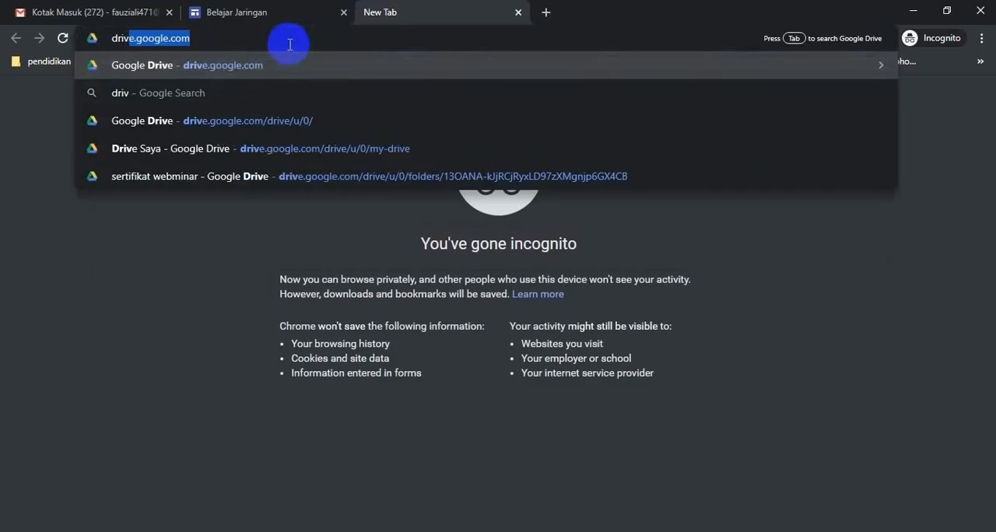
{"action": "key", "text": "Return"}
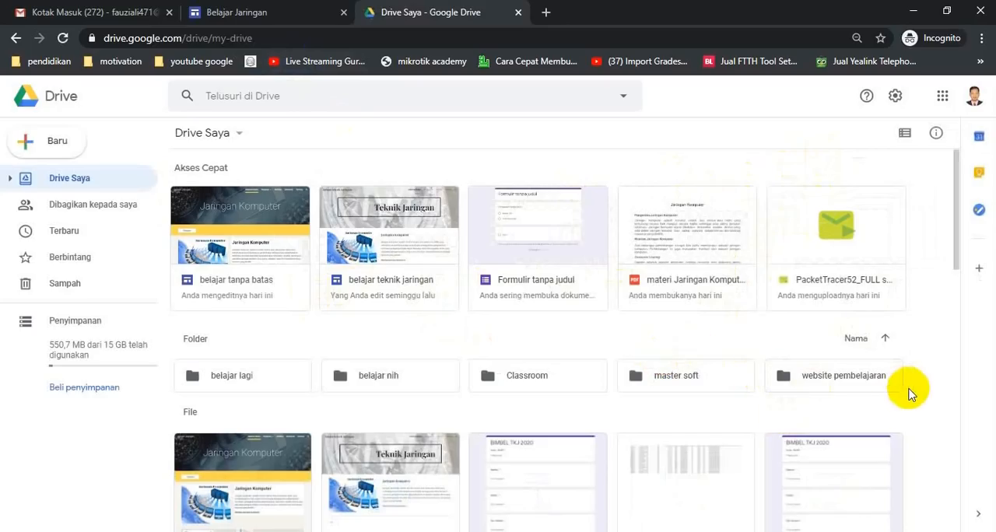
{"action": "double_click", "coordinate": [847, 381]}
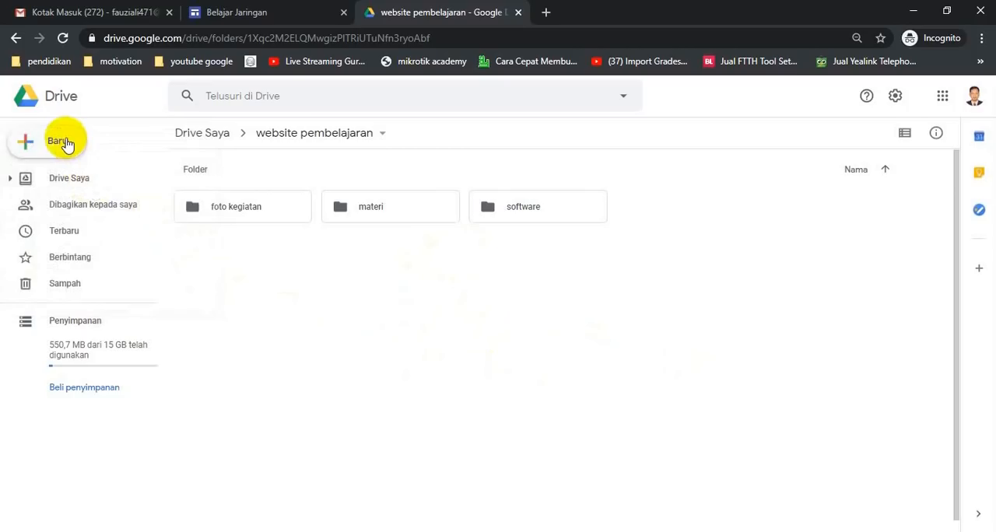
Upload the 2 menu dowload image from the Documents folder 1 Pertemuan 5 into the website pembelajaran folder.
{"action": "left_click", "coordinate": [67, 144]}
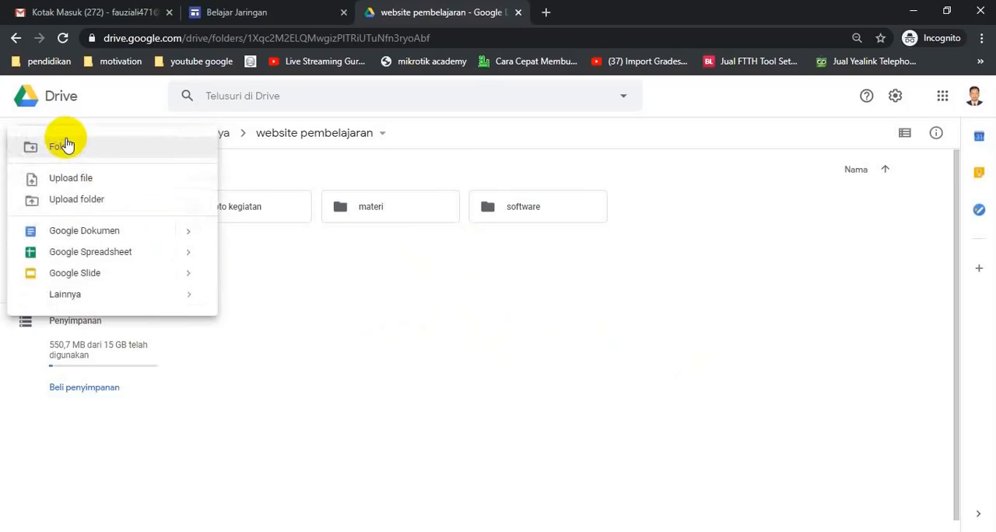
{"action": "left_click", "coordinate": [84, 186]}
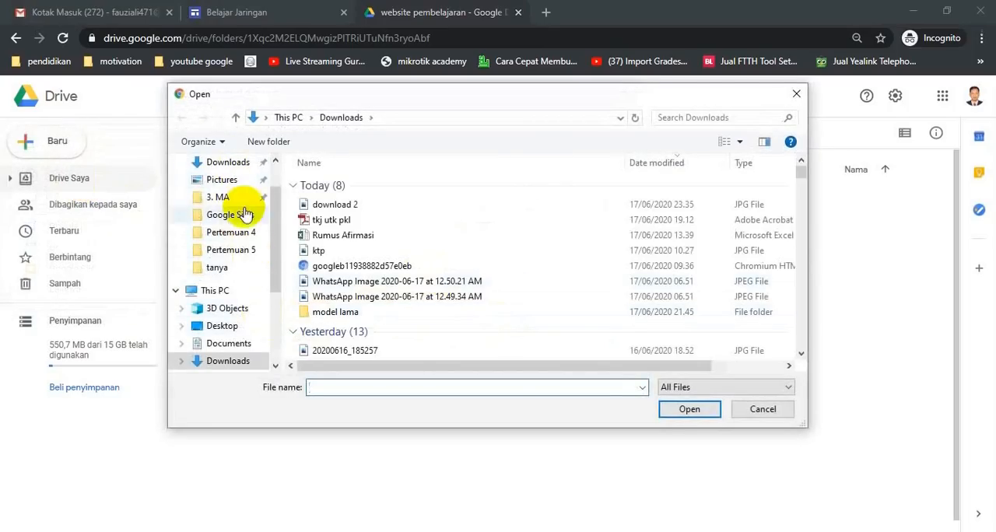
{"action": "left_click", "coordinate": [230, 347]}
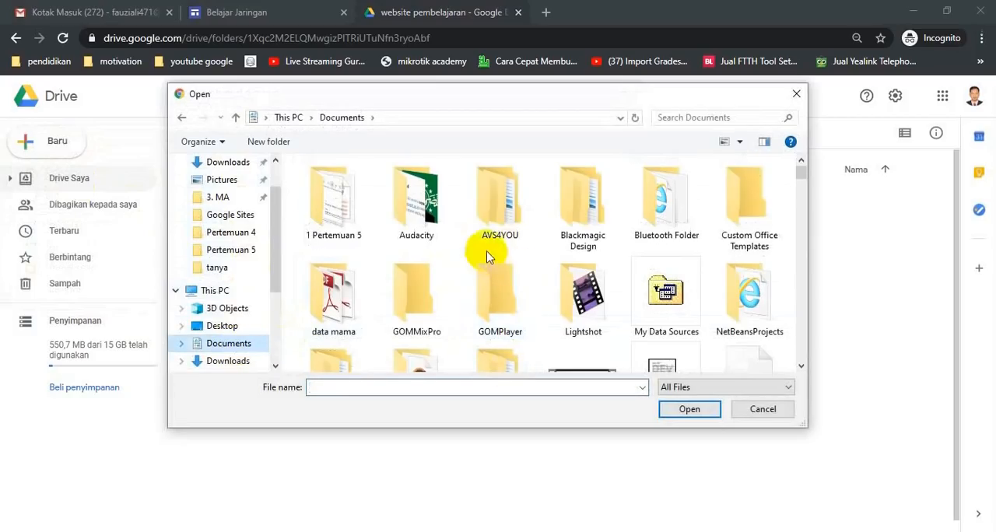
{"action": "double_click", "coordinate": [347, 224]}
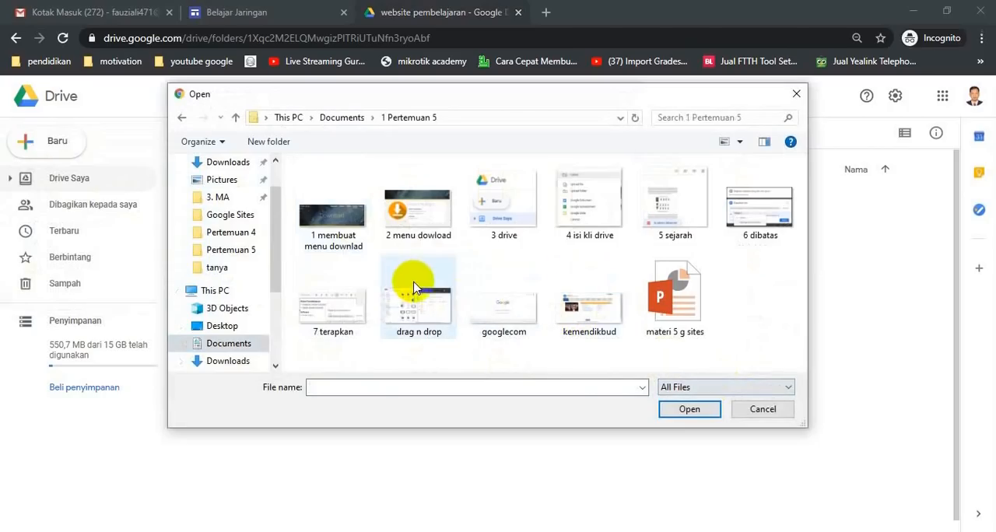
{"action": "left_click", "coordinate": [418, 216]}
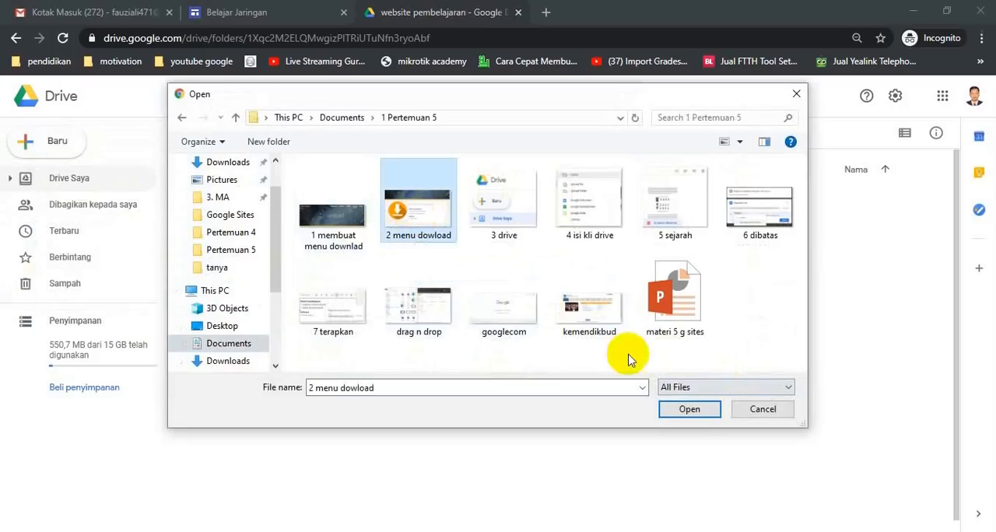
{"action": "left_click", "coordinate": [716, 416]}
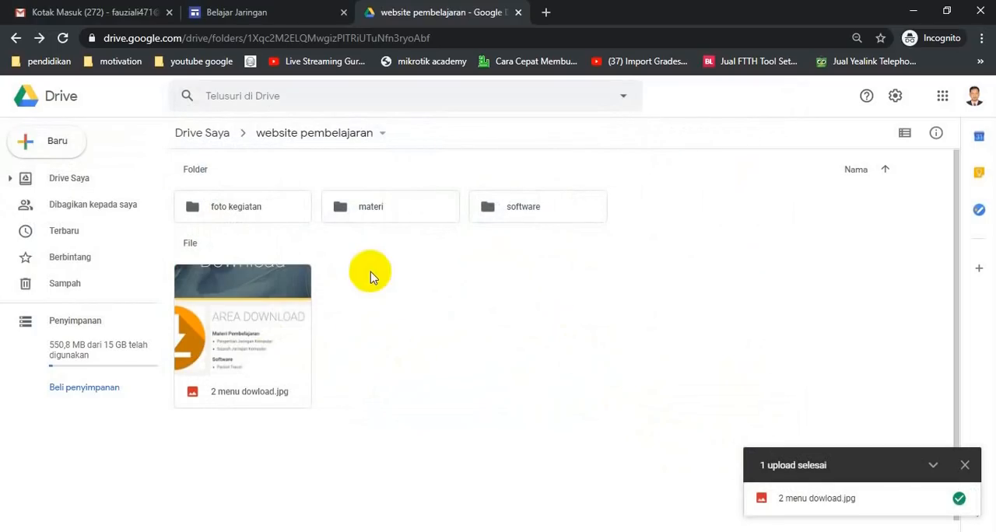
{"action": "left_click", "coordinate": [68, 144]}
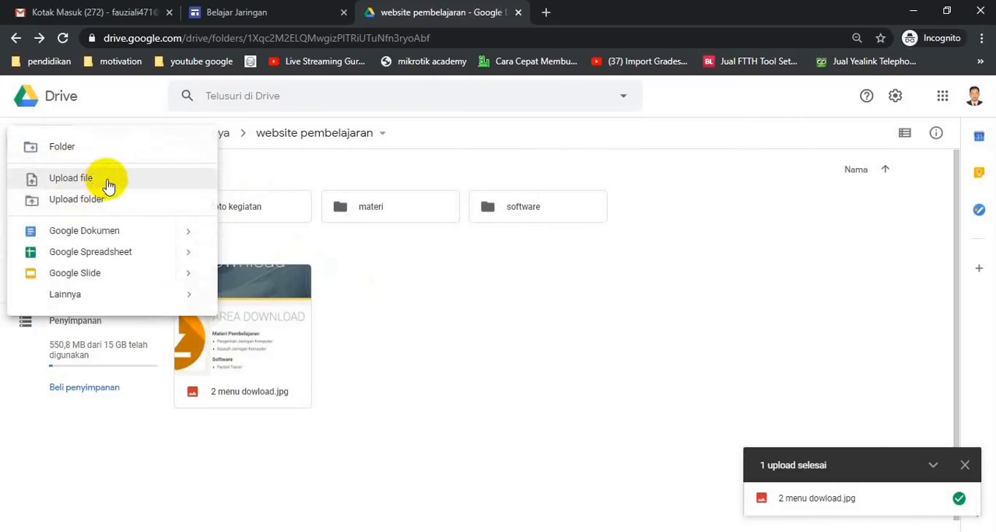
{"action": "left_click", "coordinate": [451, 339]}
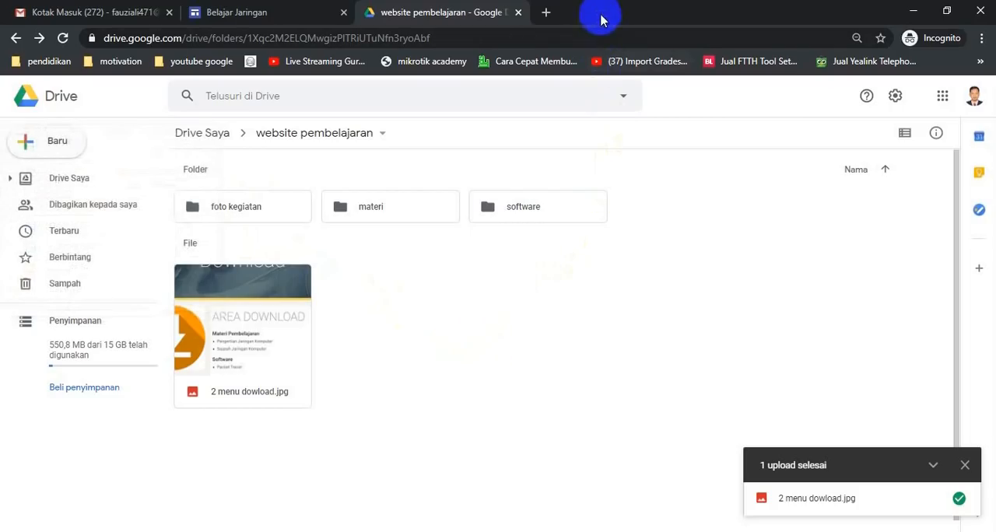
Arrange the browser and a File Explorer window side by side, with File Explorer showing the Documents folder.
{"action": "left_click_drag", "start_coordinate": [601, 20], "coordinate": [994, 35]}
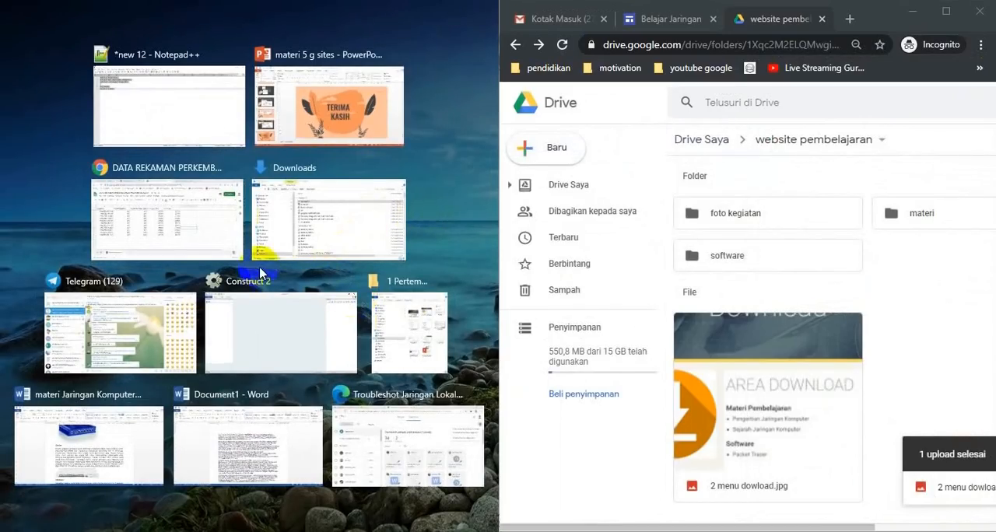
{"action": "left_click", "coordinate": [304, 244]}
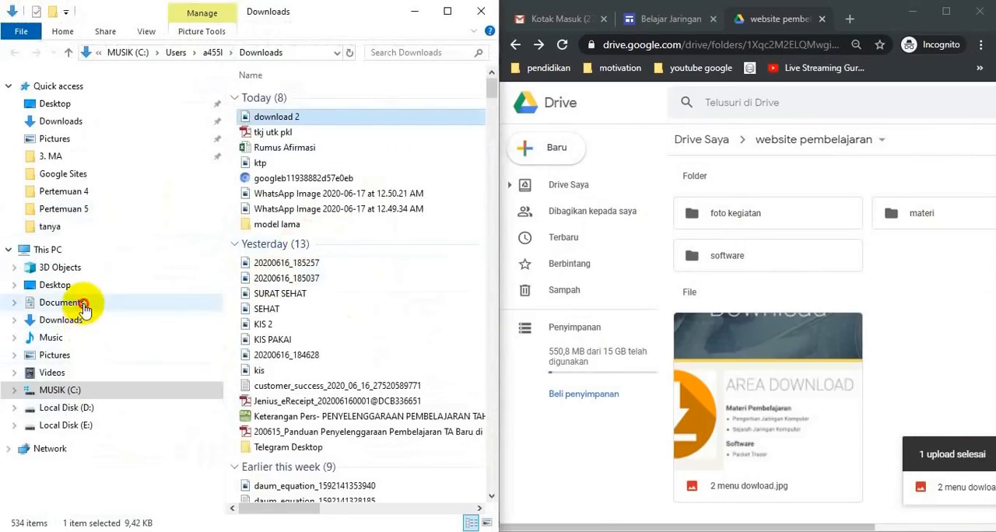
{"action": "left_click", "coordinate": [31, 302]}
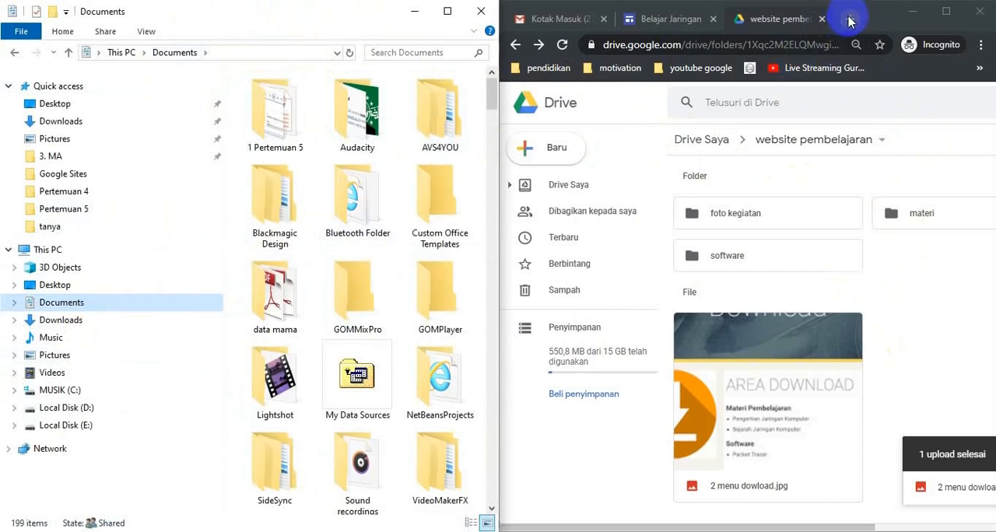
{"action": "left_click_drag", "start_coordinate": [878, 11], "coordinate": [995, 74]}
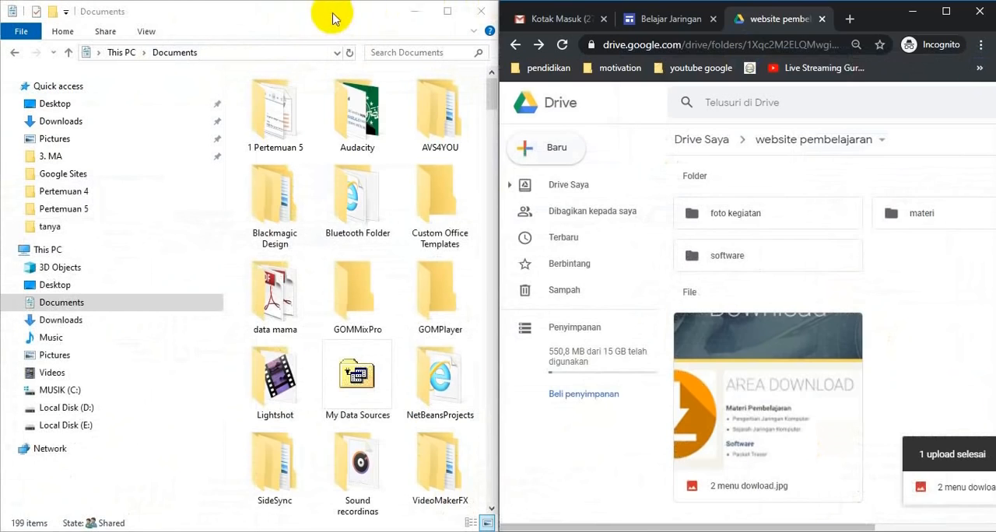
{"action": "left_click_drag", "start_coordinate": [338, 16], "coordinate": [2, 30]}
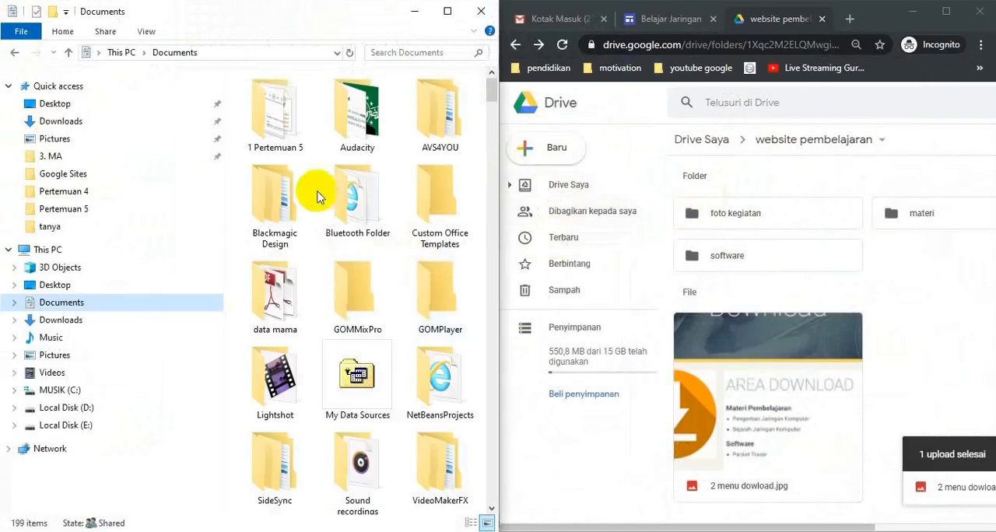
Upload materi 5 g sites directly from File Explorer's 1 Pertemuan 5 folder to website pembelajaran, and collapse the upload list.
{"action": "left_click", "coordinate": [284, 139]}
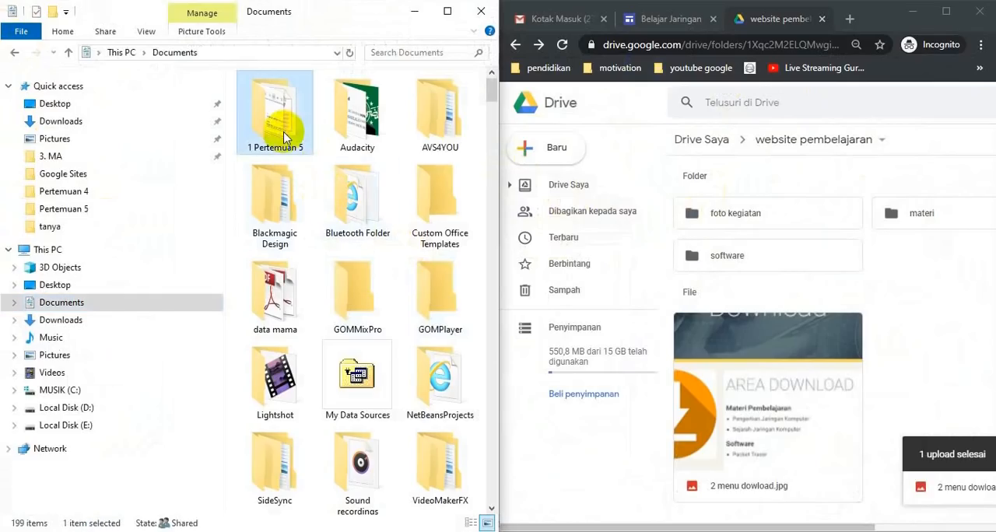
{"action": "double_click", "coordinate": [274, 140]}
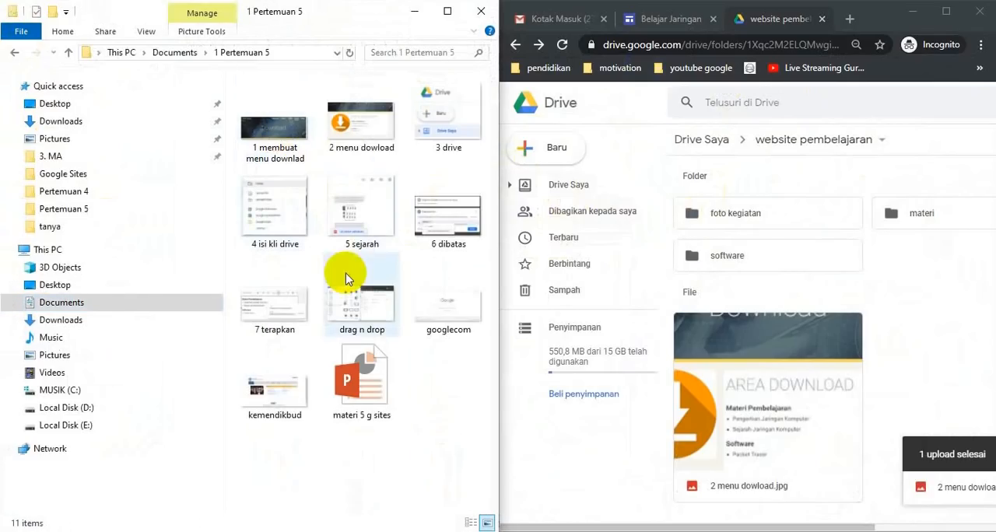
{"action": "left_click", "coordinate": [362, 397]}
{"action": "left_click_drag", "start_coordinate": [362, 397], "coordinate": [863, 440]}
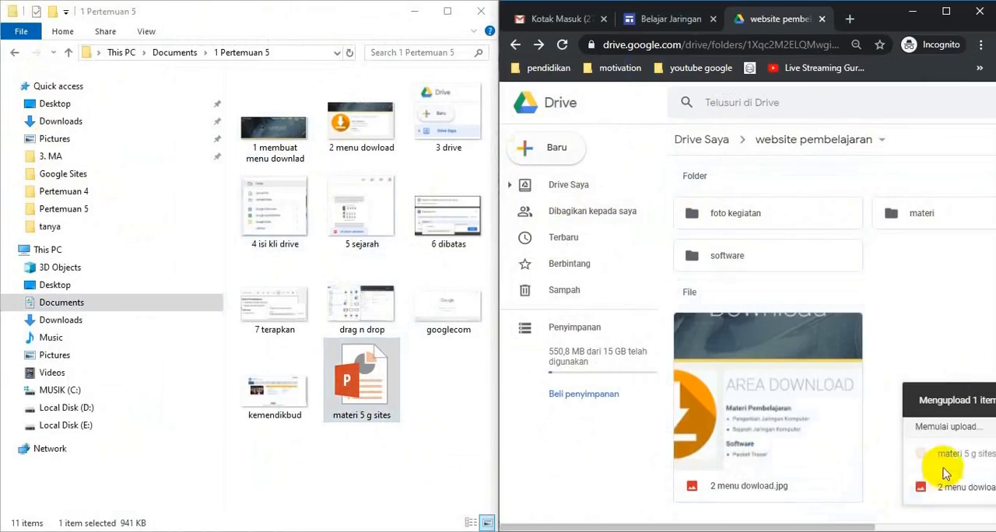
{"action": "left_click_drag", "start_coordinate": [833, 525], "coordinate": [933, 526]}
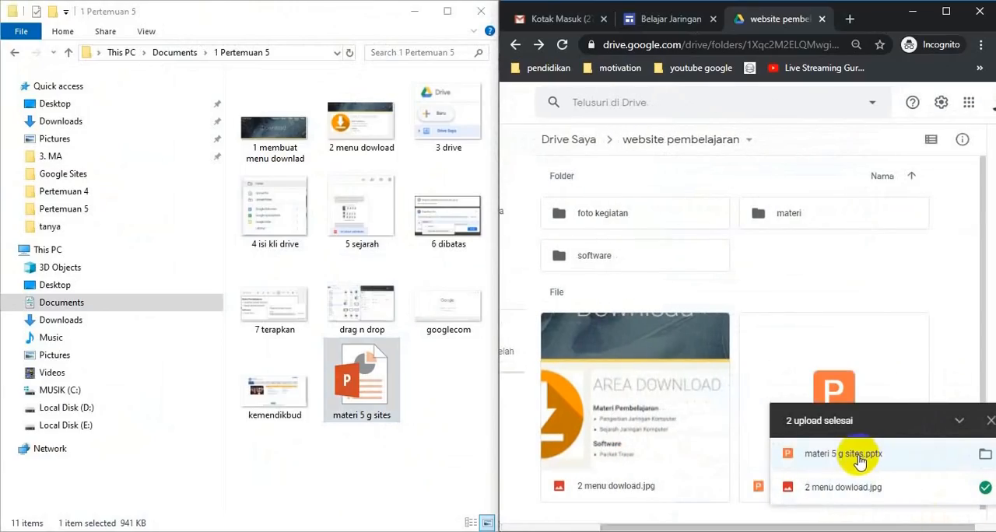
{"action": "left_click", "coordinate": [927, 288]}
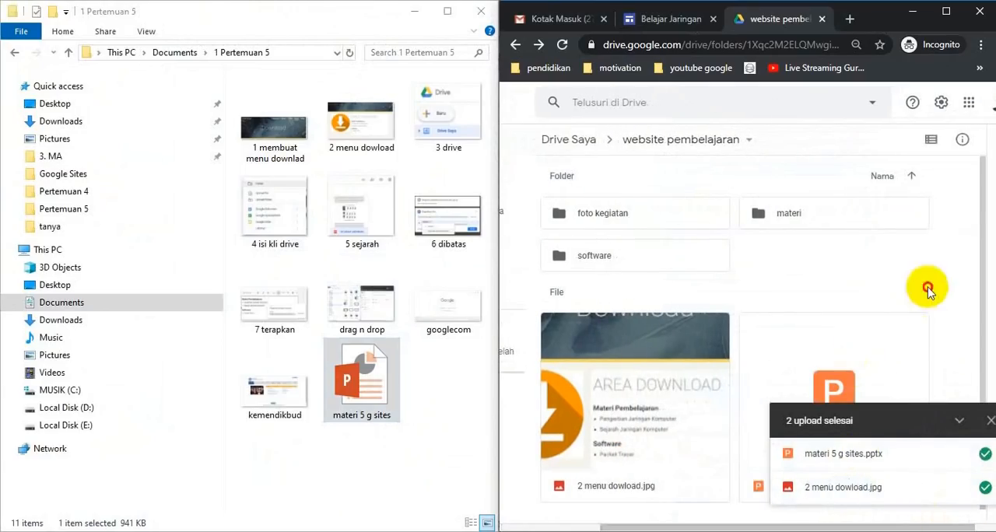
{"action": "left_click", "coordinate": [958, 421]}
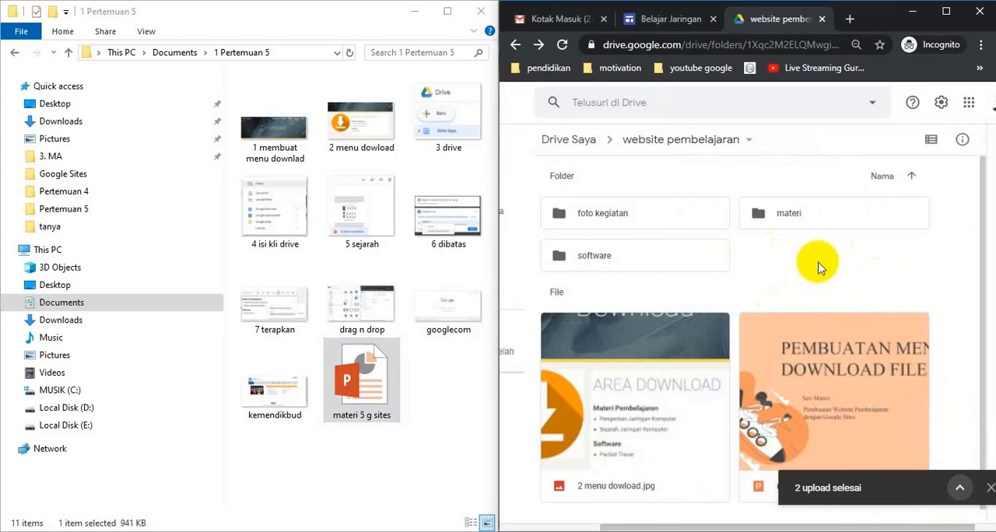
Open the mapel folder inside the materi folder in website pembelajaran and browse to the materi Jaringan Komputer files.
{"action": "double_click", "coordinate": [798, 216]}
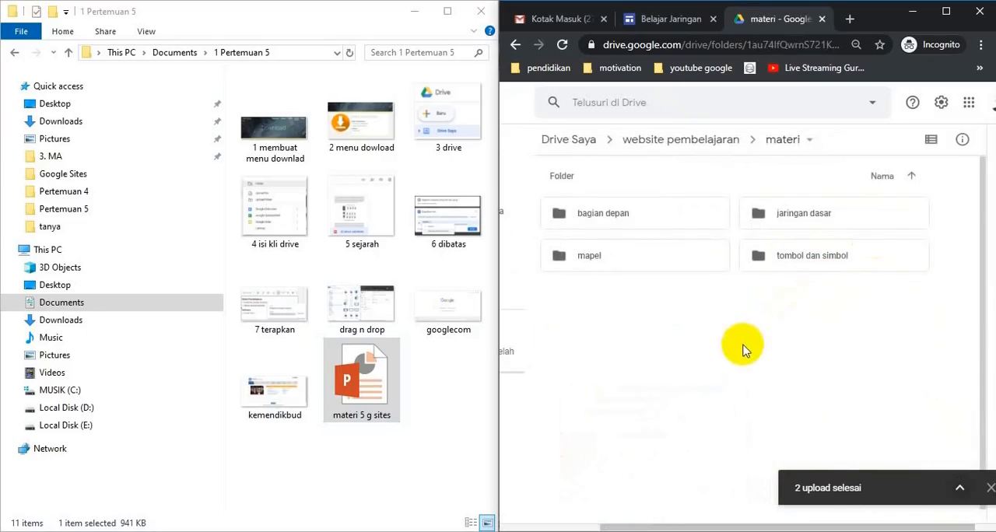
{"action": "double_click", "coordinate": [662, 259]}
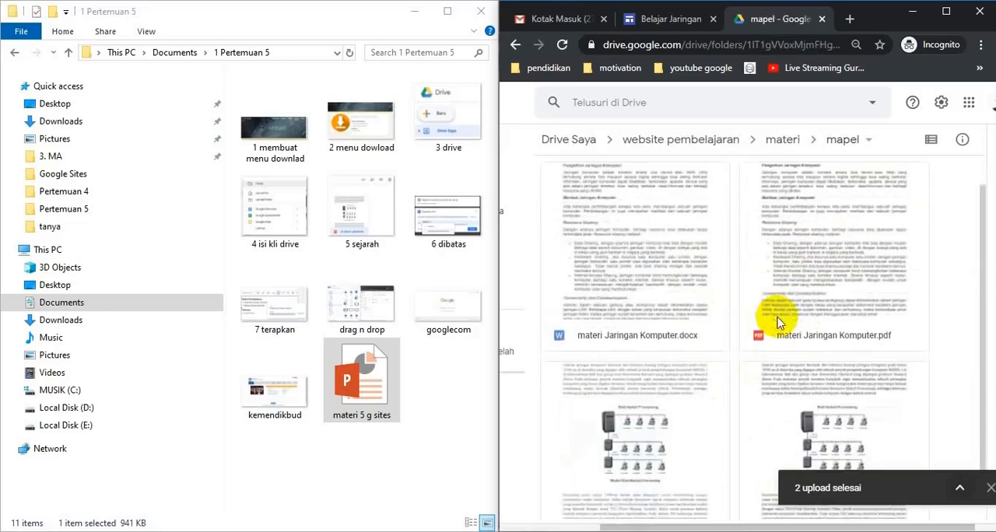
{"action": "scroll", "coordinate": [833, 288], "scroll_direction": "down", "scroll_amount": 1}
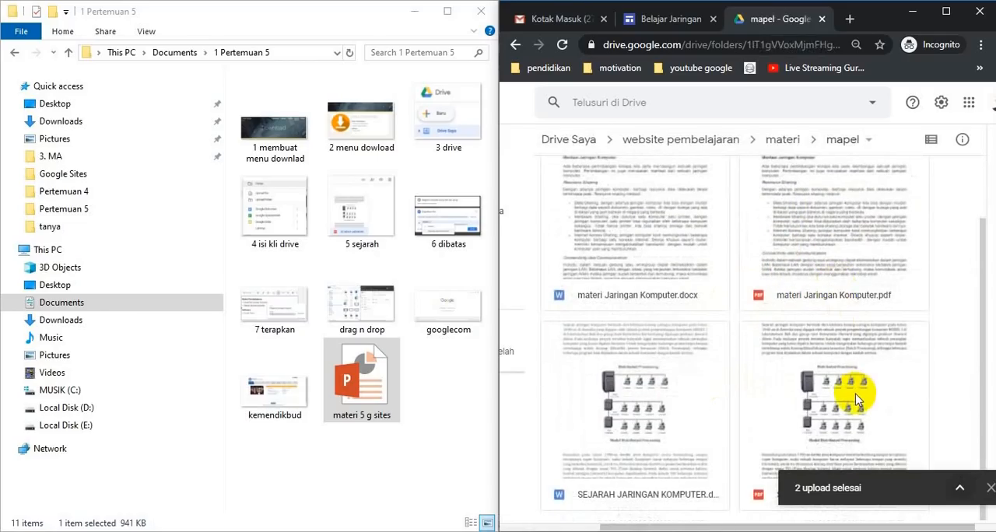
Share materi Jaringan Komputer.pdf with Siapa saja yang memiliki link and copy its link.
{"action": "left_click", "coordinate": [820, 242]}
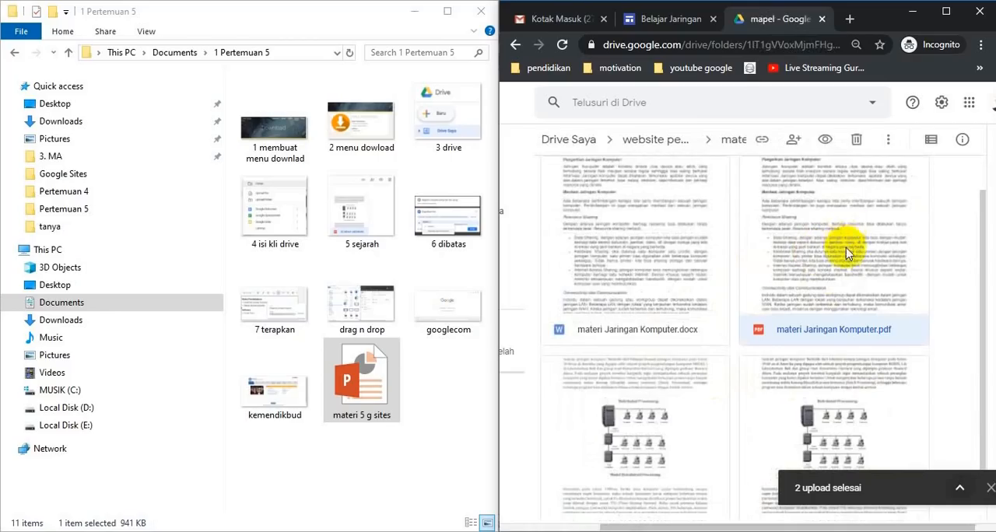
{"action": "left_click", "coordinate": [761, 144]}
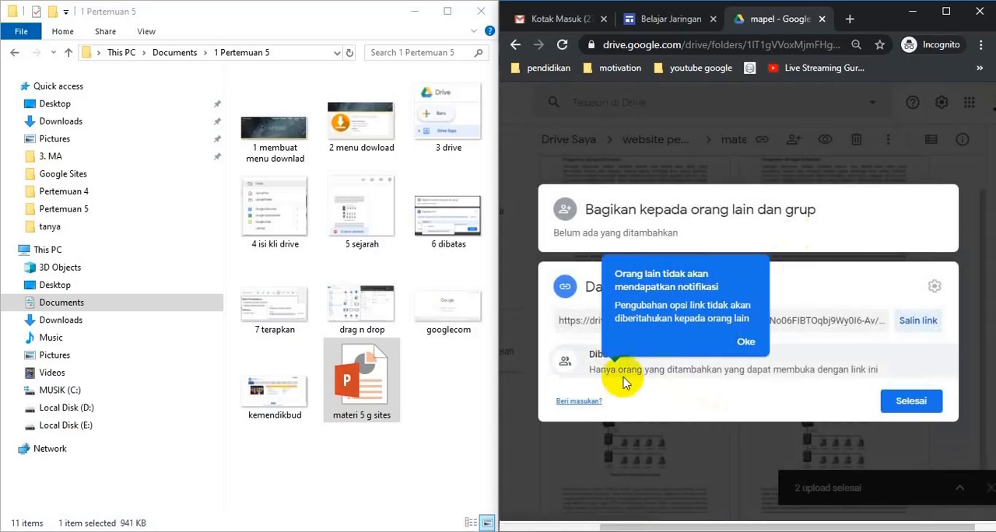
{"action": "left_click", "coordinate": [595, 363]}
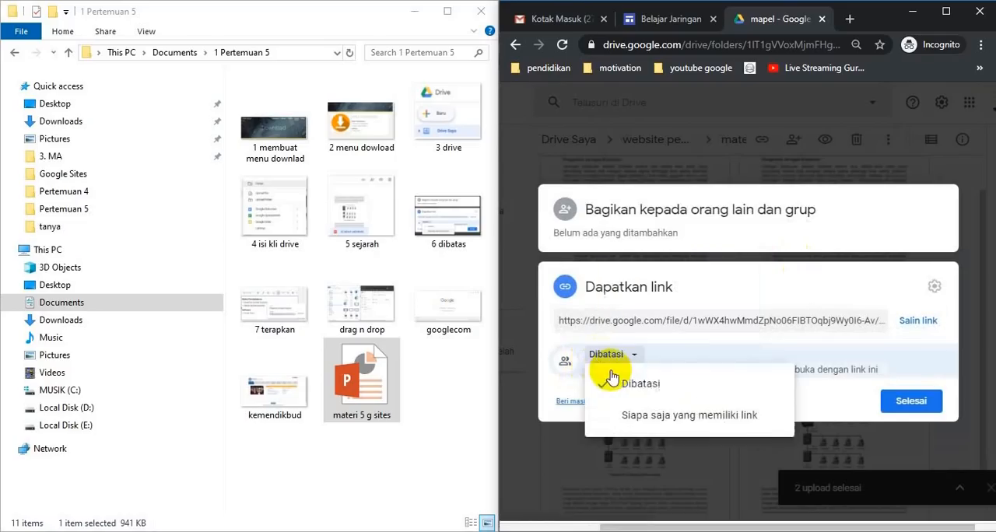
{"action": "left_click", "coordinate": [691, 357]}
{"action": "left_click", "coordinate": [618, 363]}
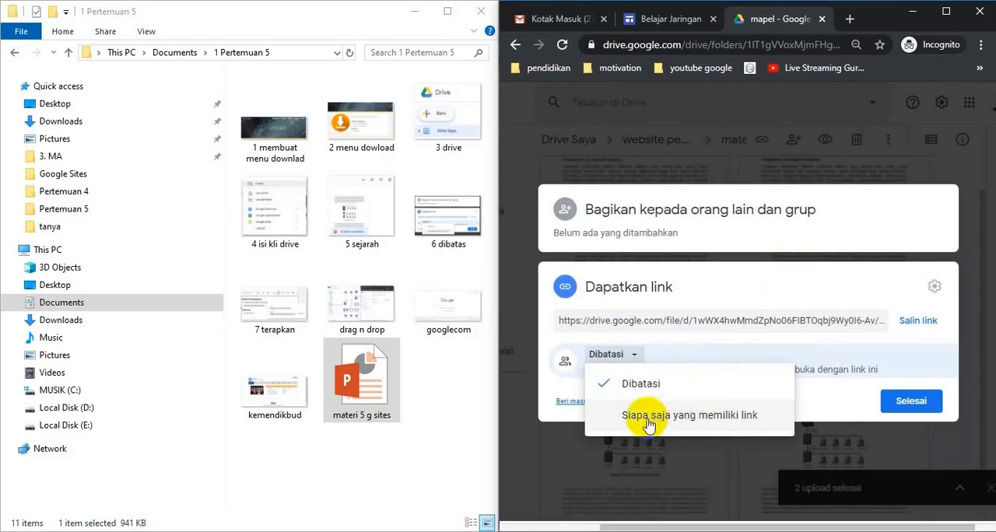
{"action": "left_click", "coordinate": [740, 422]}
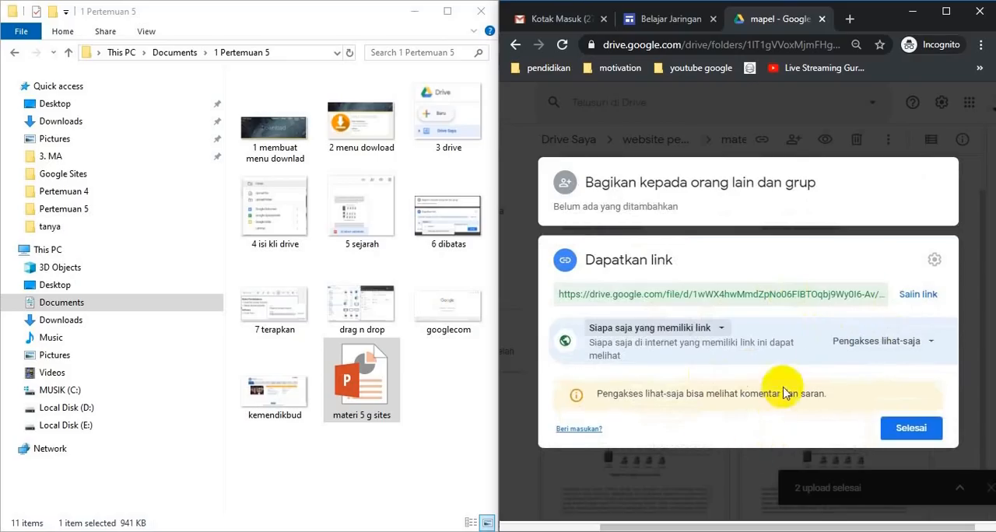
{"action": "left_click", "coordinate": [925, 301]}
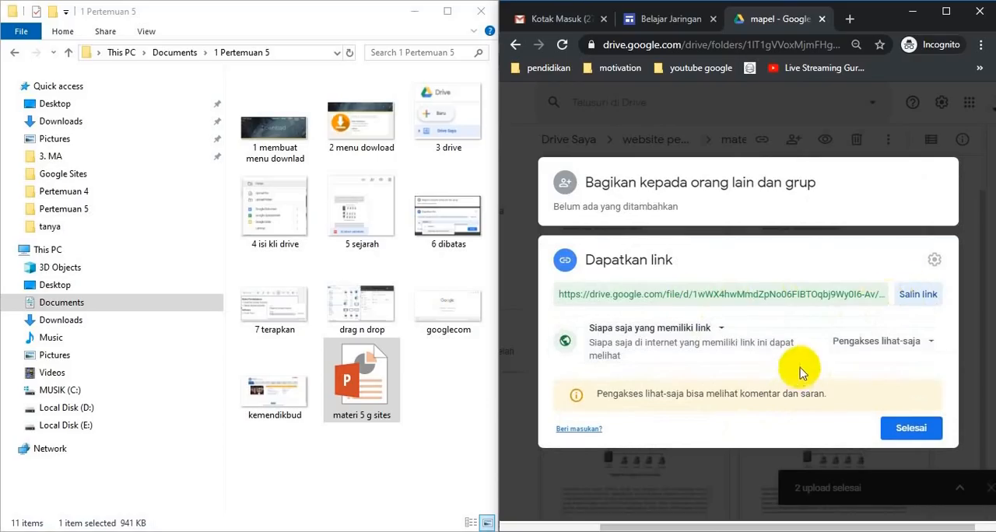
{"action": "left_click", "coordinate": [918, 435]}
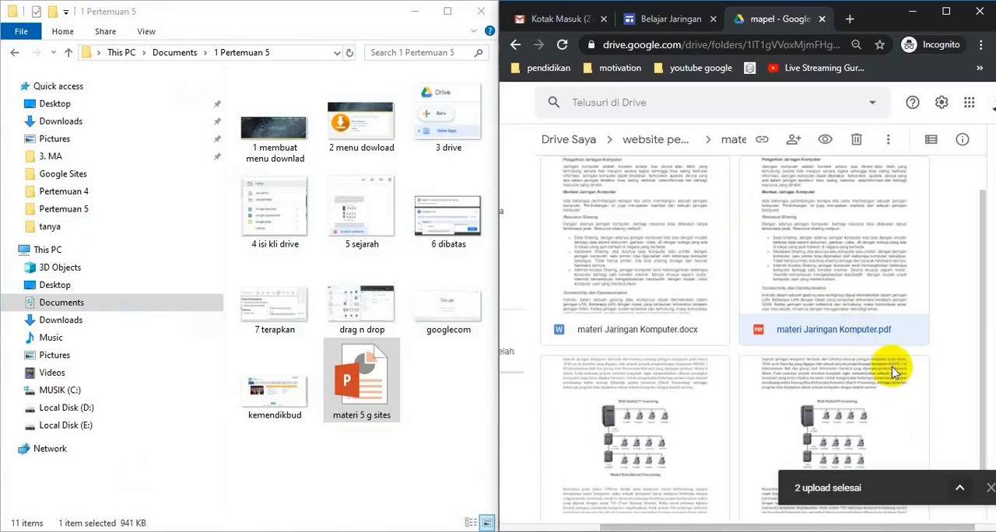
Switch to the Belajar Jaringan site in a maximized browser and link the Pengertian Jaringan Komputer list item to the copied Drive URL.
{"action": "left_click", "coordinate": [677, 20]}
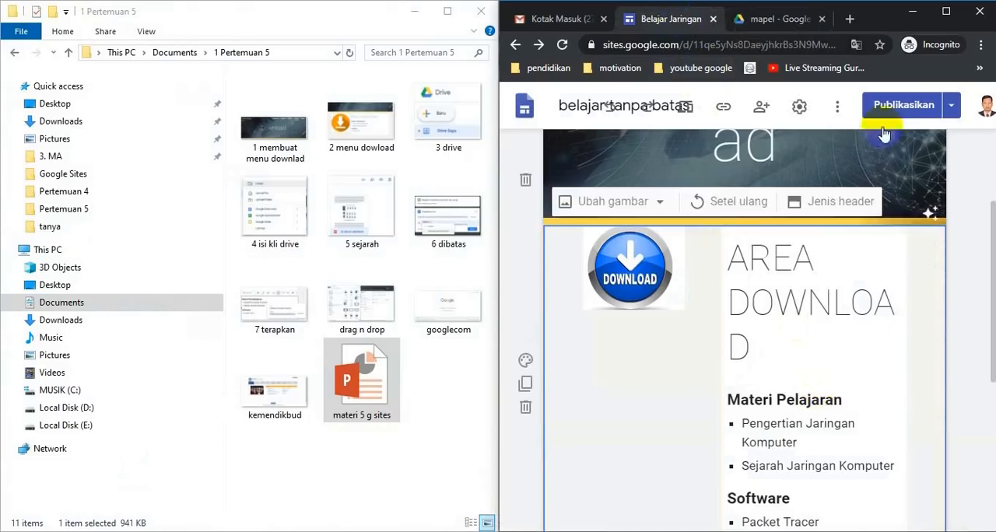
{"action": "left_click", "coordinate": [944, 11]}
{"action": "left_click", "coordinate": [485, 336]}
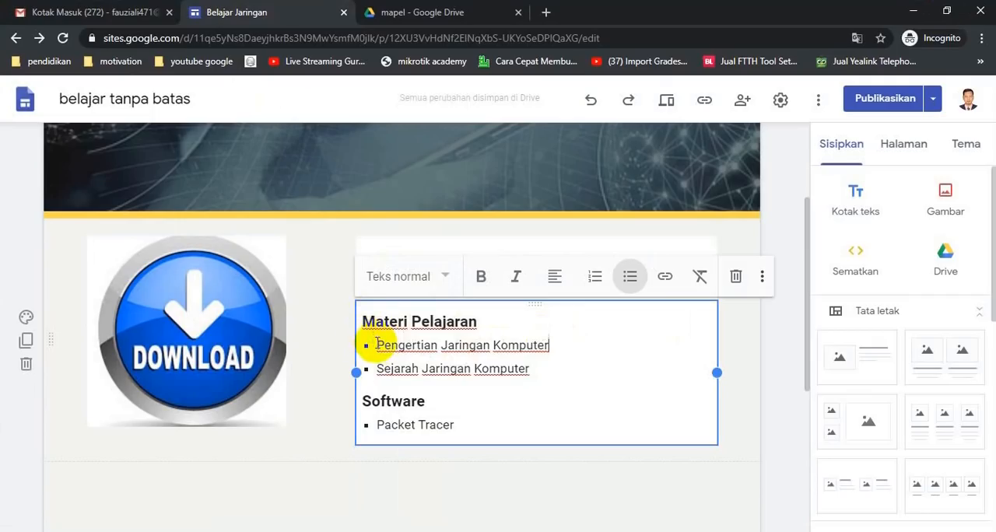
{"action": "left_click_drag", "start_coordinate": [377, 343], "coordinate": [571, 340]}
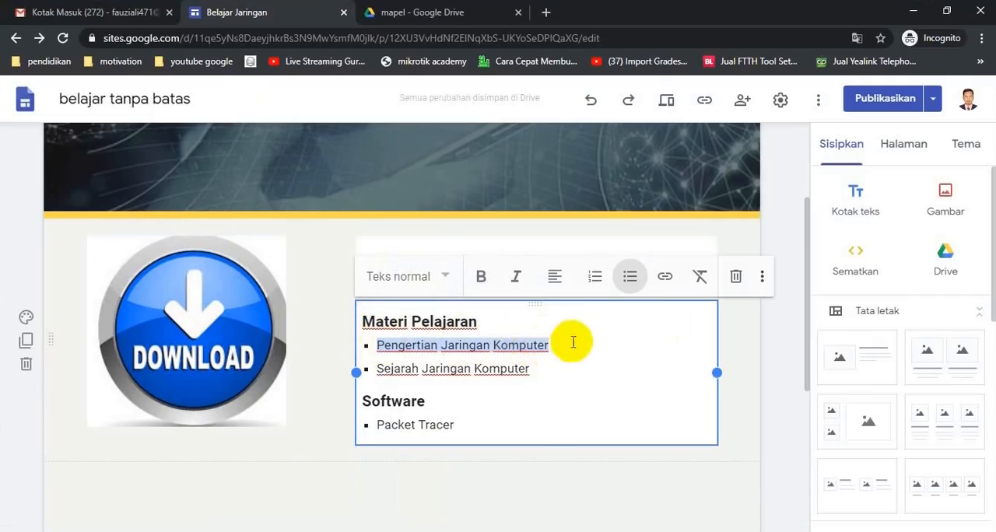
{"action": "left_click", "coordinate": [665, 279]}
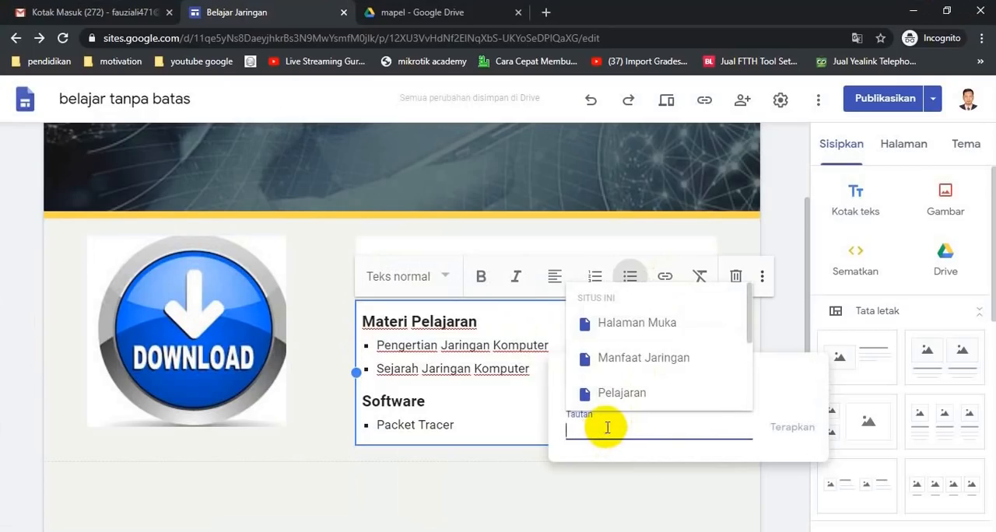
{"action": "key", "text": "ctrl+v"}
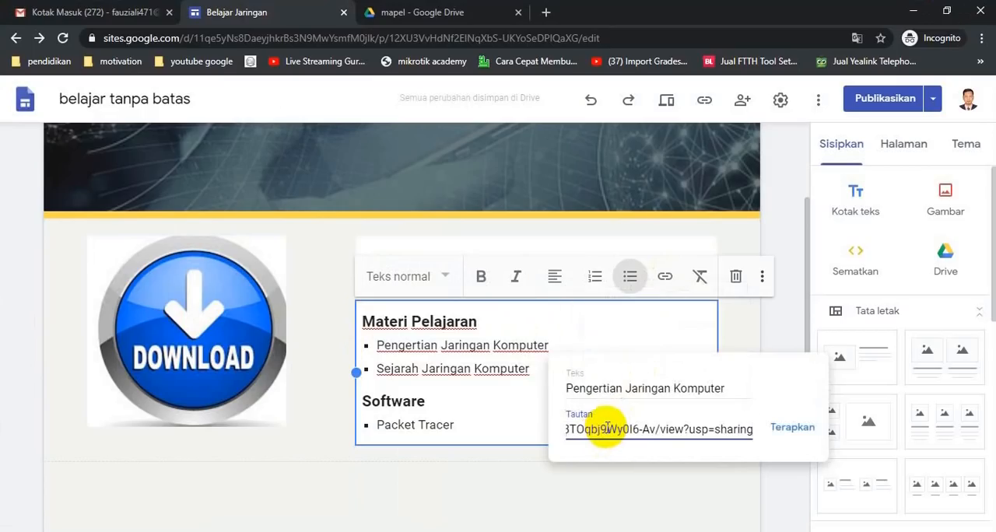
{"action": "left_click", "coordinate": [799, 428]}
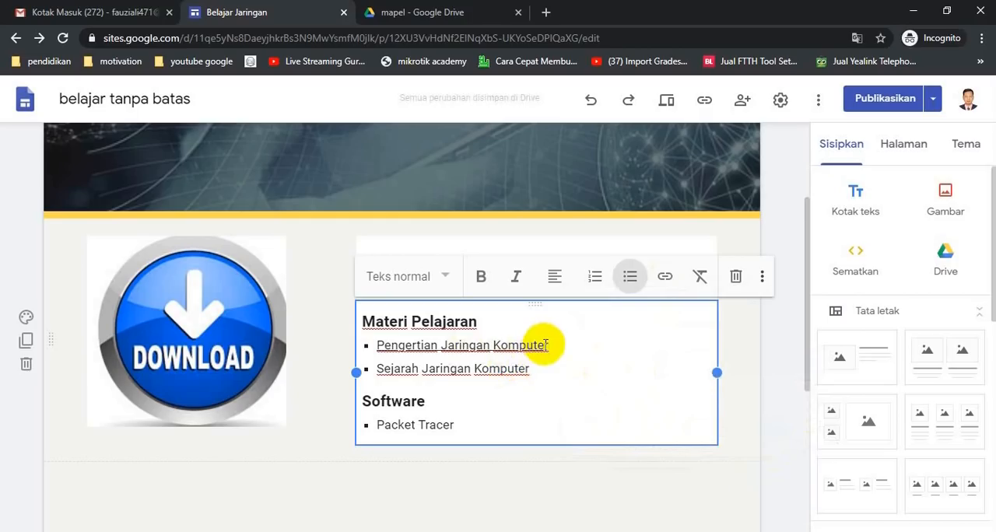
Preview the Download page, follow the Pengertian Jaringan Komputer link and look through the opened PDF.
{"action": "left_click", "coordinate": [670, 102]}
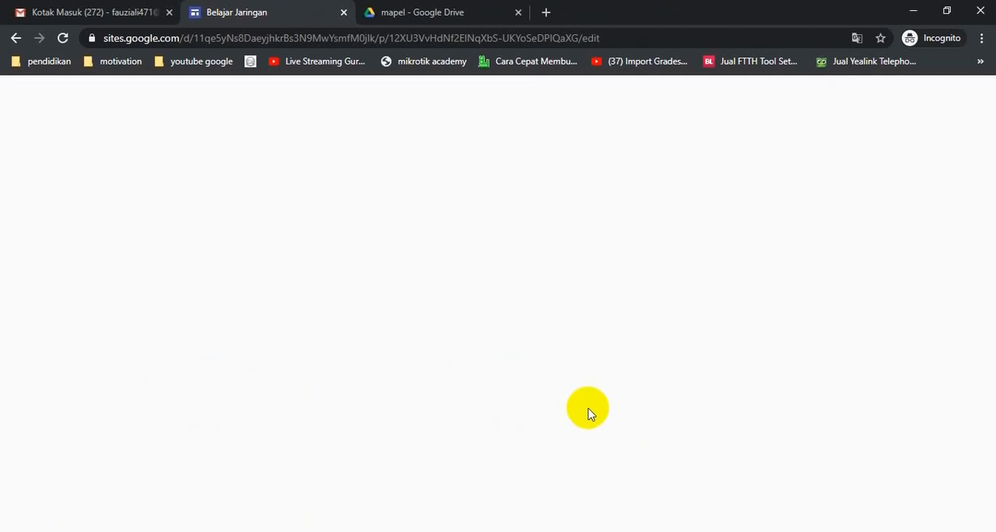
{"action": "scroll", "coordinate": [620, 360], "scroll_direction": "down", "scroll_amount": 2}
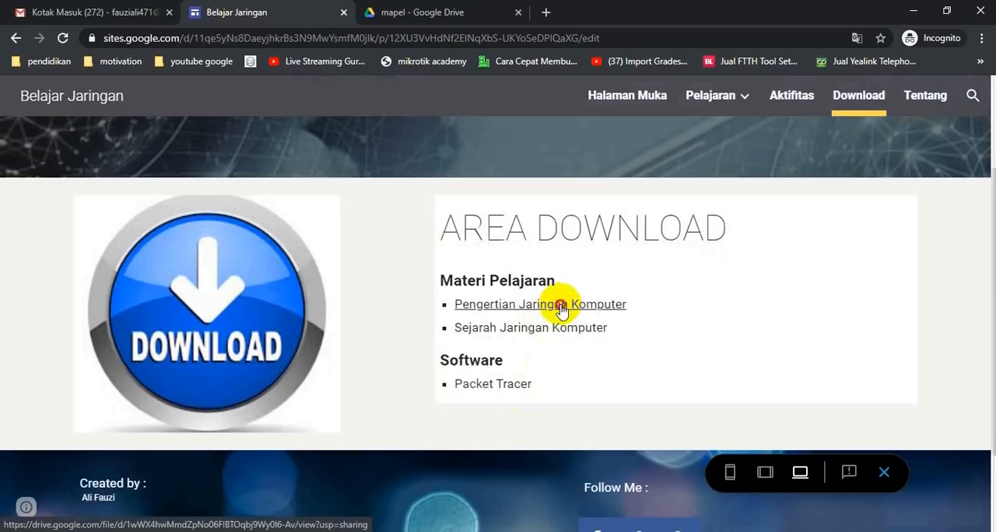
{"action": "left_click", "coordinate": [561, 305]}
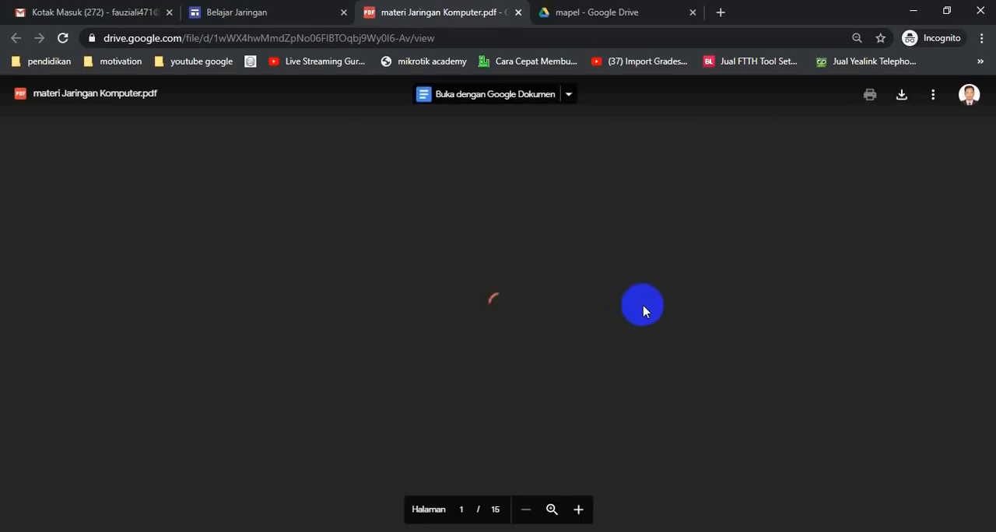
{"action": "scroll", "coordinate": [644, 306], "scroll_direction": "down", "scroll_amount": 10}
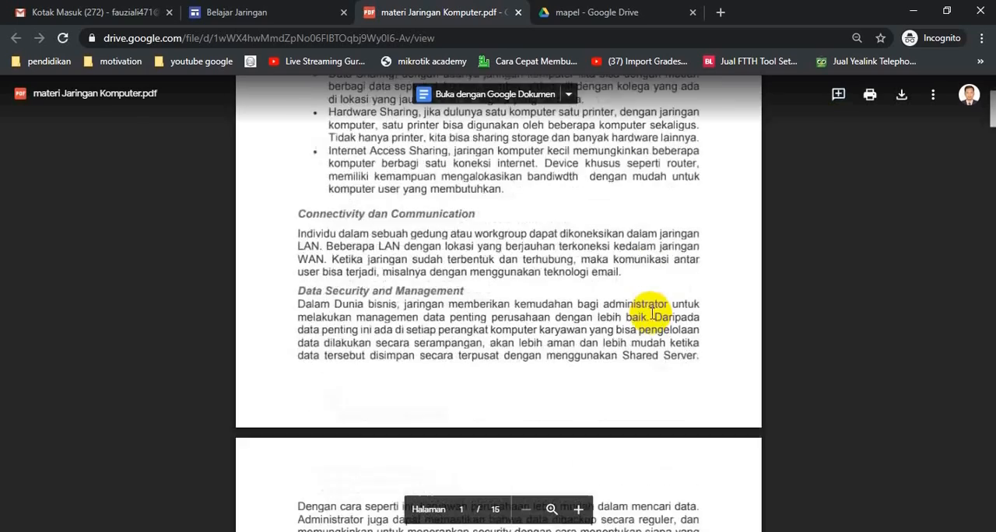
{"action": "scroll", "coordinate": [651, 316], "scroll_direction": "up", "scroll_amount": 10}
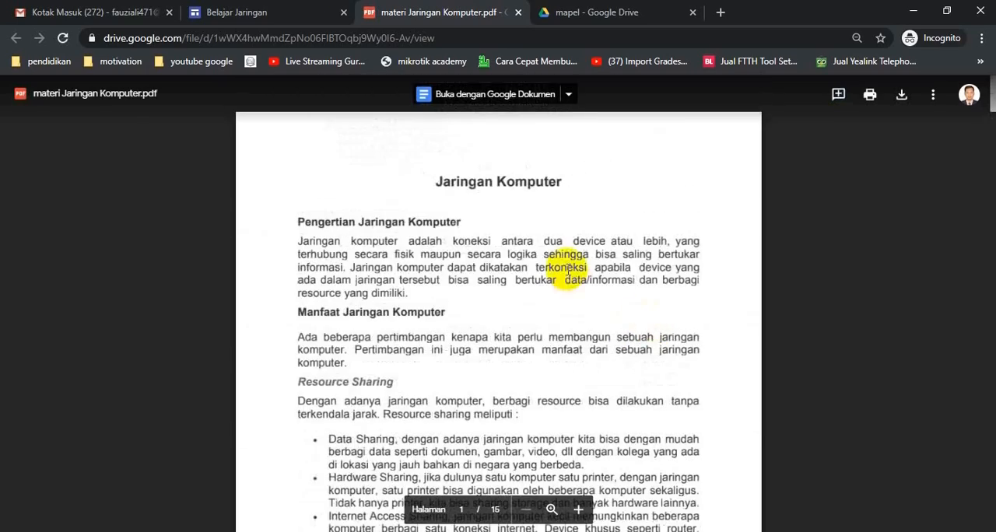
{"action": "scroll", "coordinate": [557, 293], "scroll_direction": "down", "scroll_amount": 12}
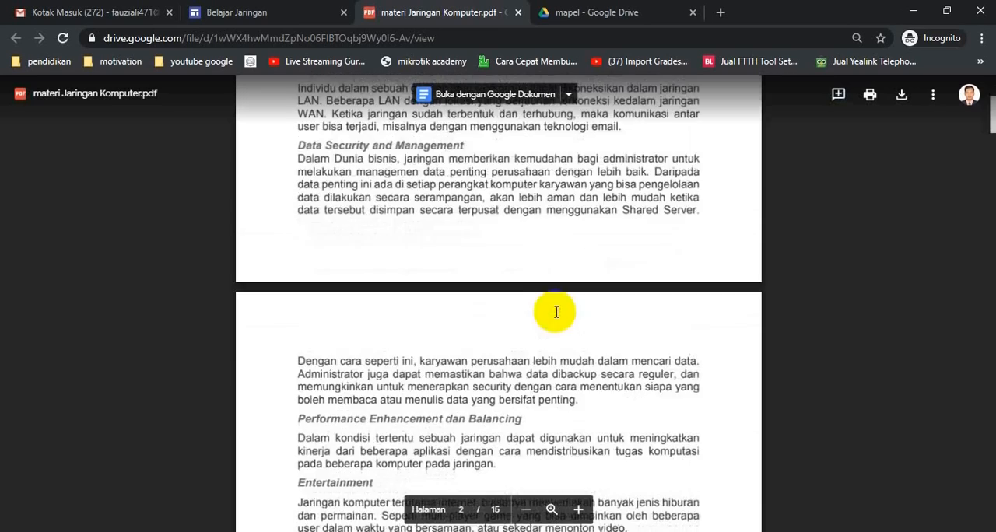
{"action": "scroll", "coordinate": [564, 315], "scroll_direction": "up", "scroll_amount": 5}
{"action": "scroll", "coordinate": [564, 315], "scroll_direction": "up", "scroll_amount": 10}
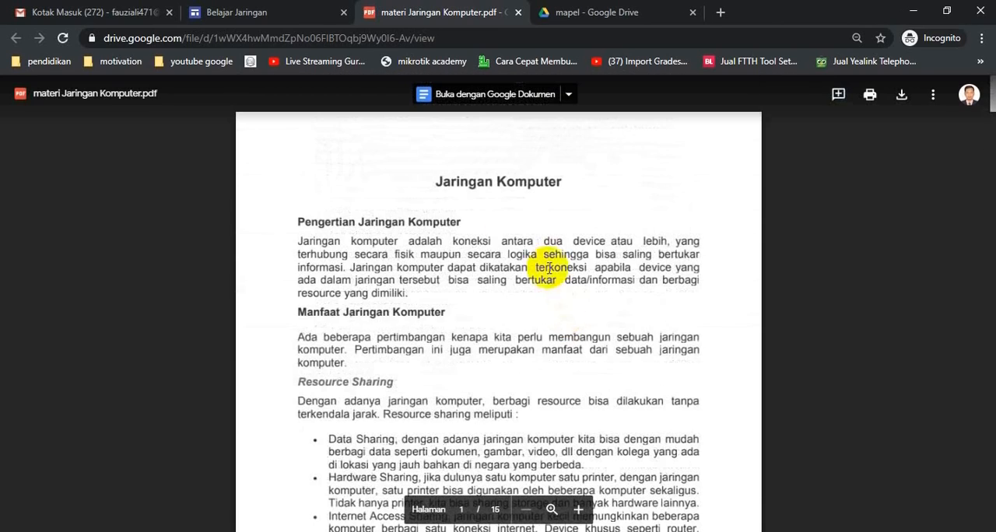
Download materi Jaringan Komputer.pdf, show it in its local folder, and minimize the File Explorer window.
{"action": "left_click", "coordinate": [903, 96]}
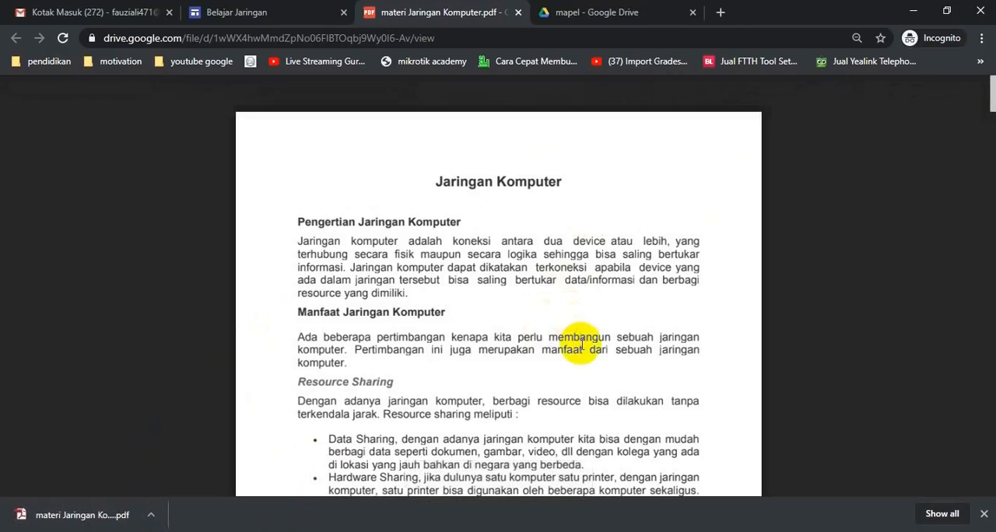
{"action": "left_click", "coordinate": [156, 516]}
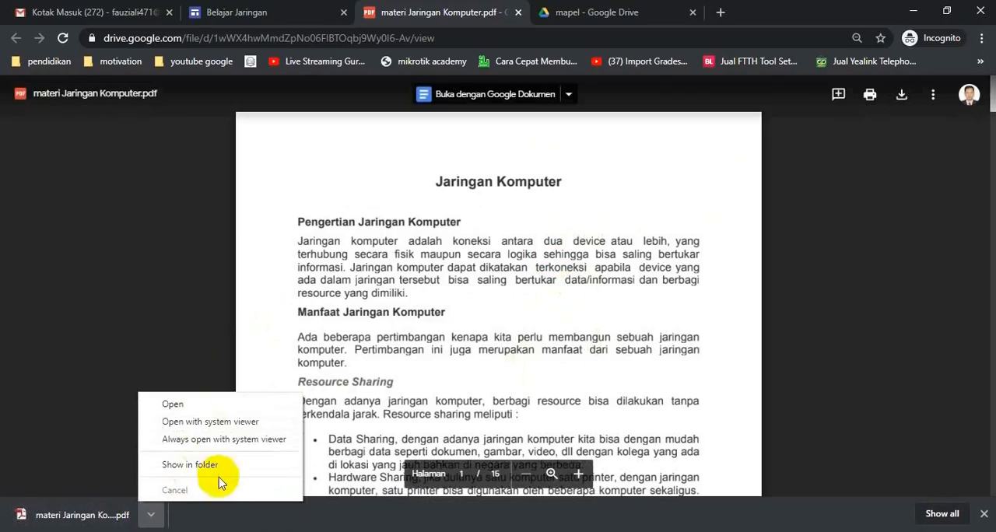
{"action": "left_click", "coordinate": [225, 464]}
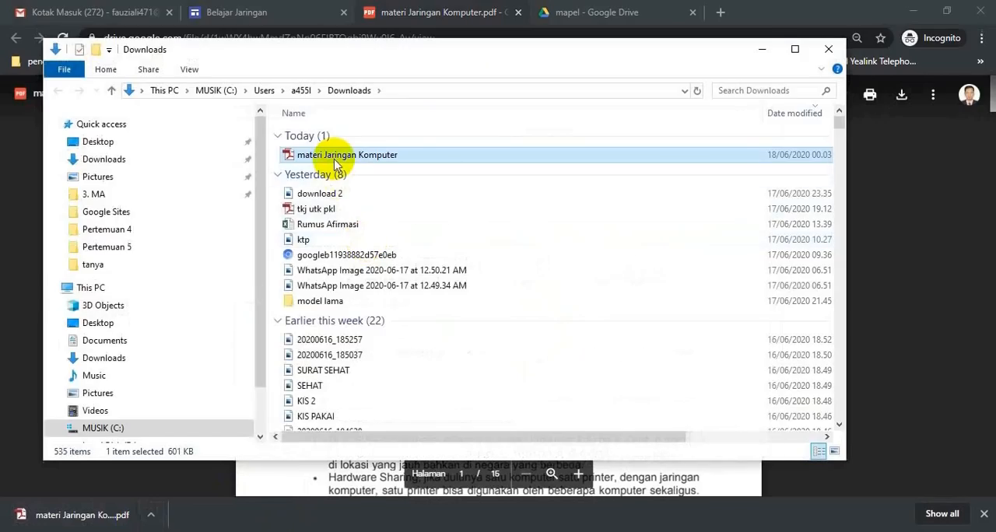
{"action": "left_click", "coordinate": [761, 49]}
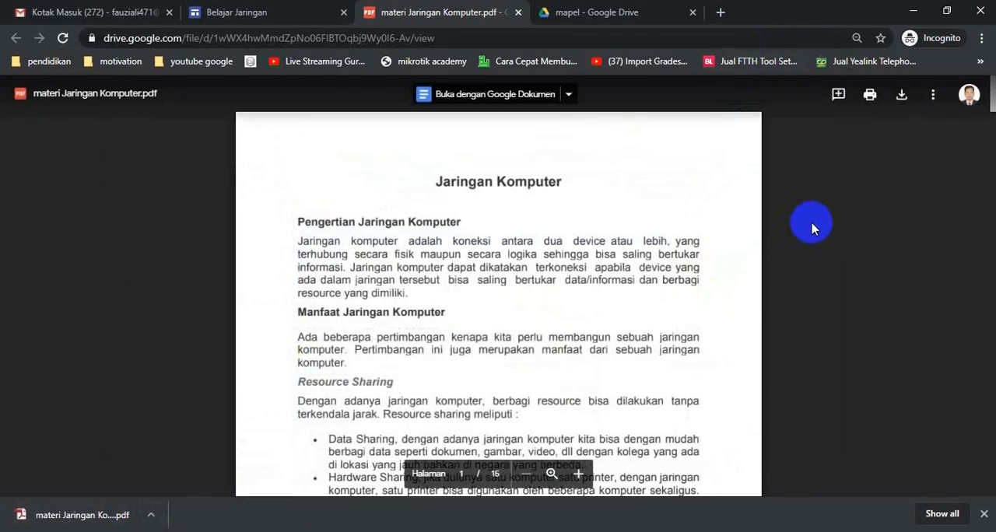